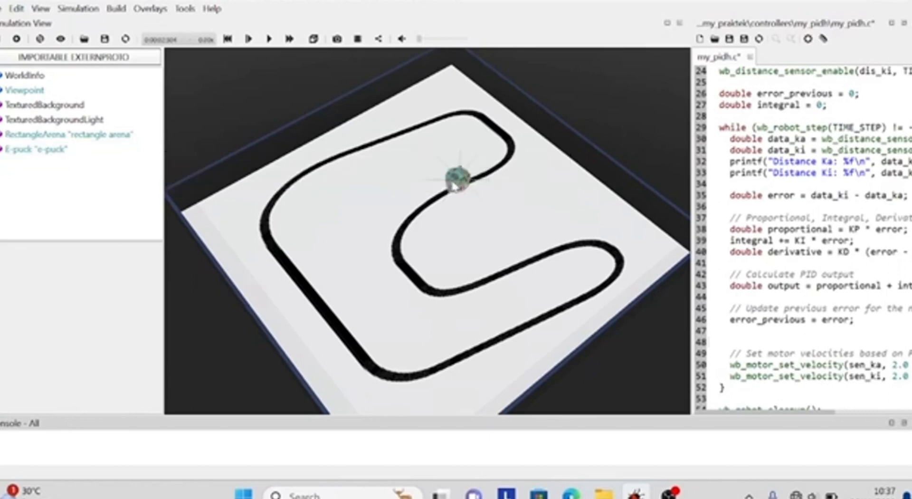
Select the rectangle arena and expand its node to examine its floor and wall properties
click(453, 186)
click(379, 200)
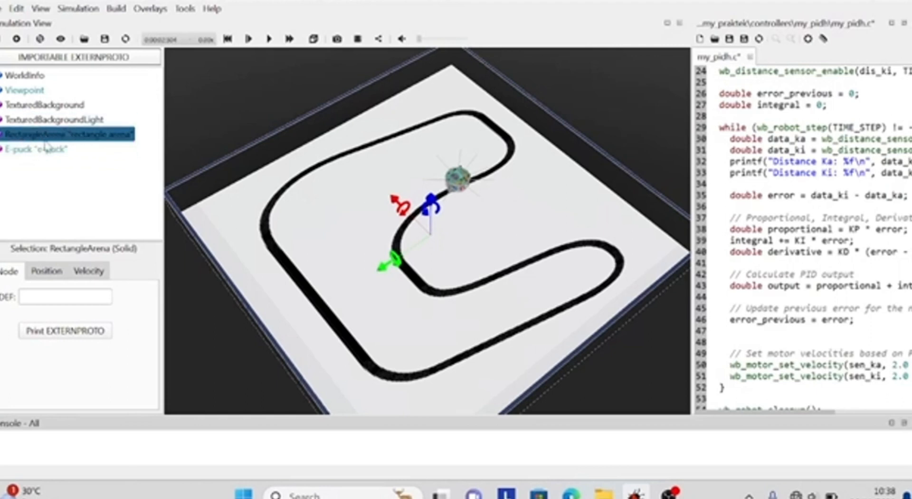
click(0, 135)
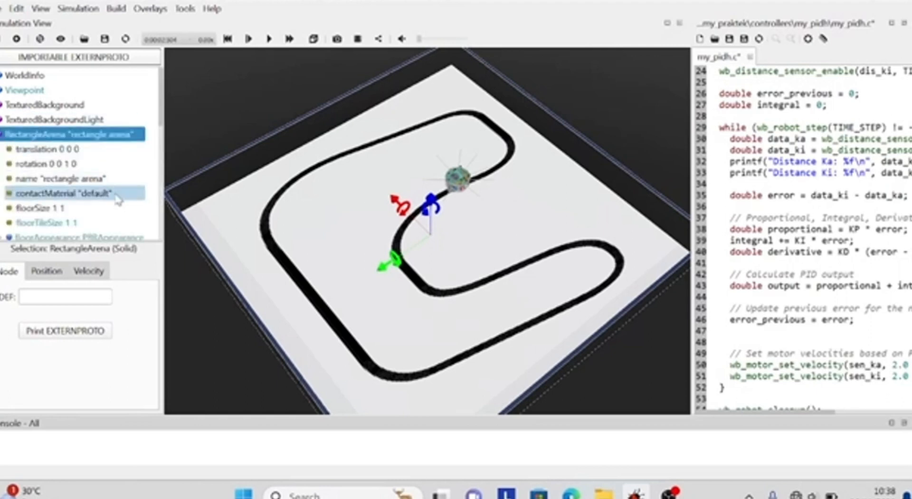
scroll(117, 196, down, 2)
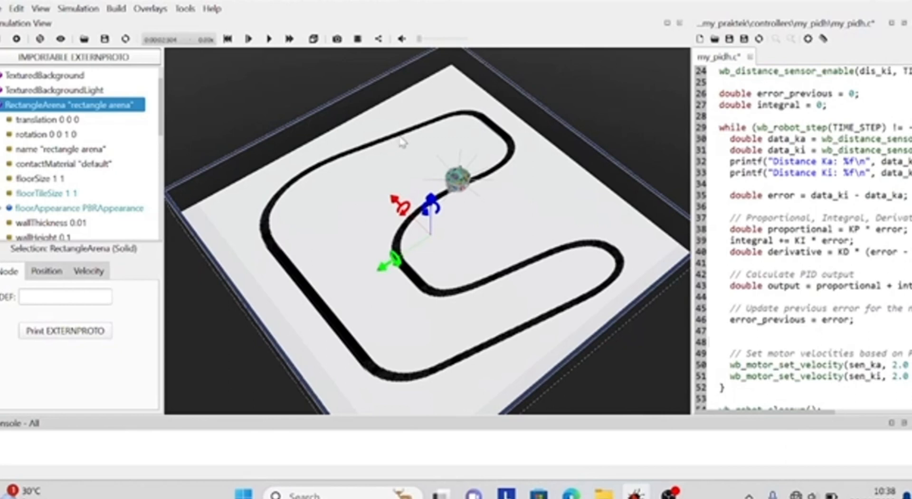
scroll(60, 171, down, 1)
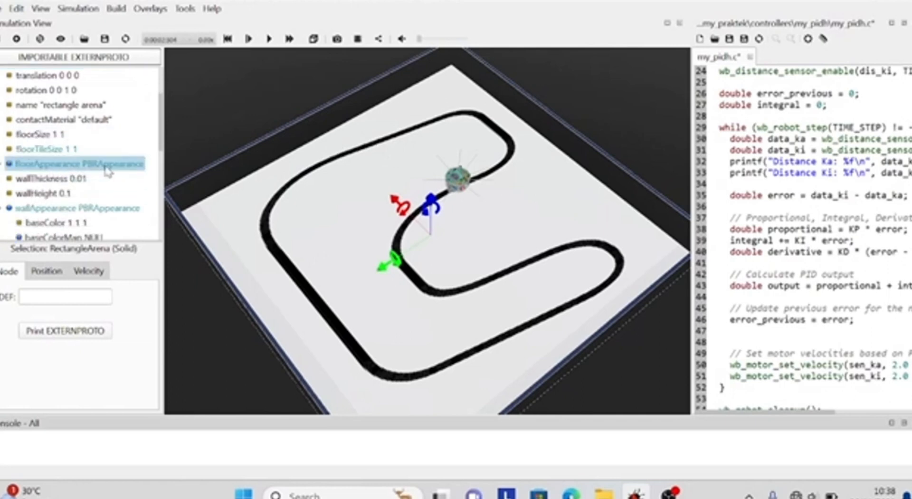
scroll(119, 166, up, 1)
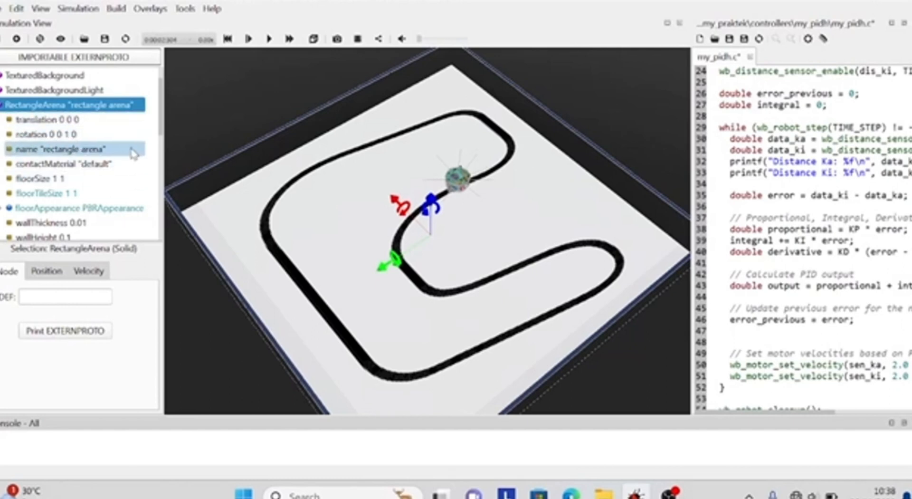
scroll(66, 157, down, 1)
Expand the arena's floorAppearance node and examine its baseColorMap ImageTexture fields
click(50, 166)
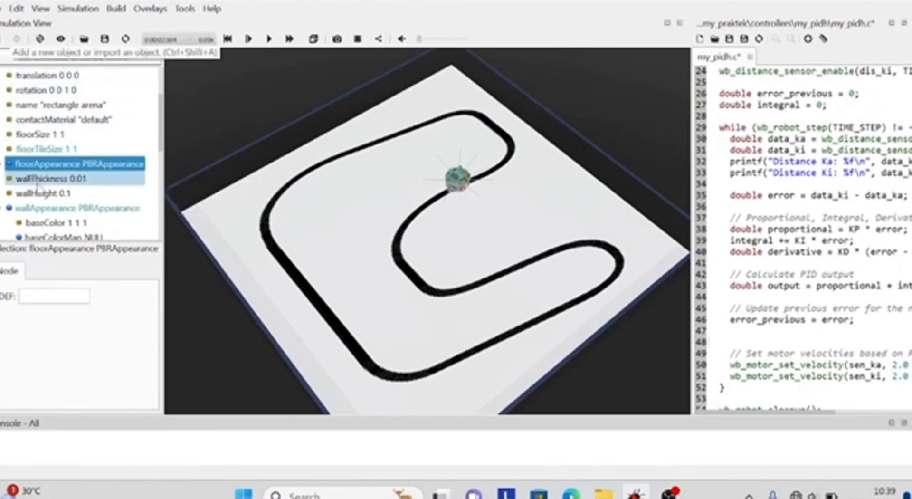
click(2, 164)
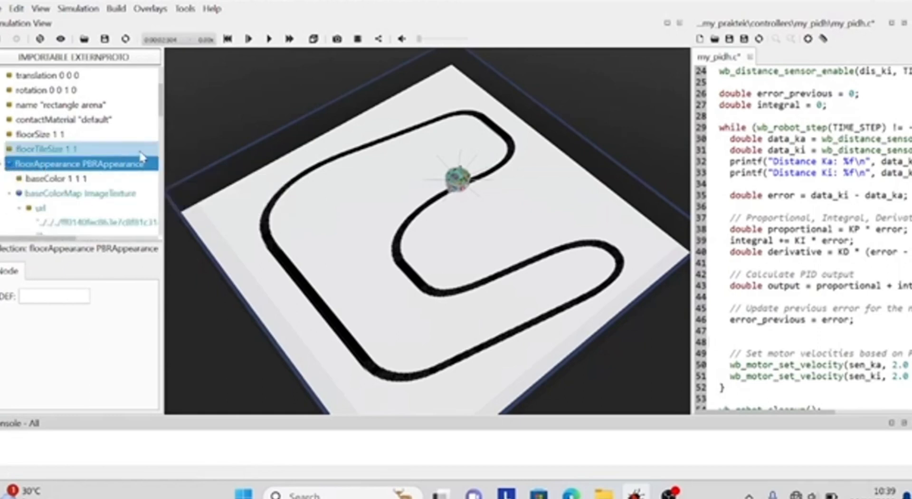
scroll(137, 154, down, 1)
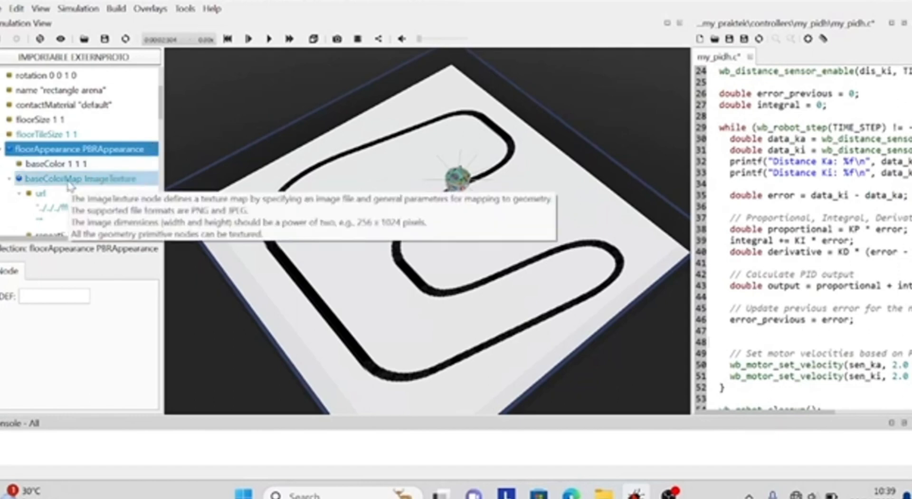
scroll(123, 183, down, 1)
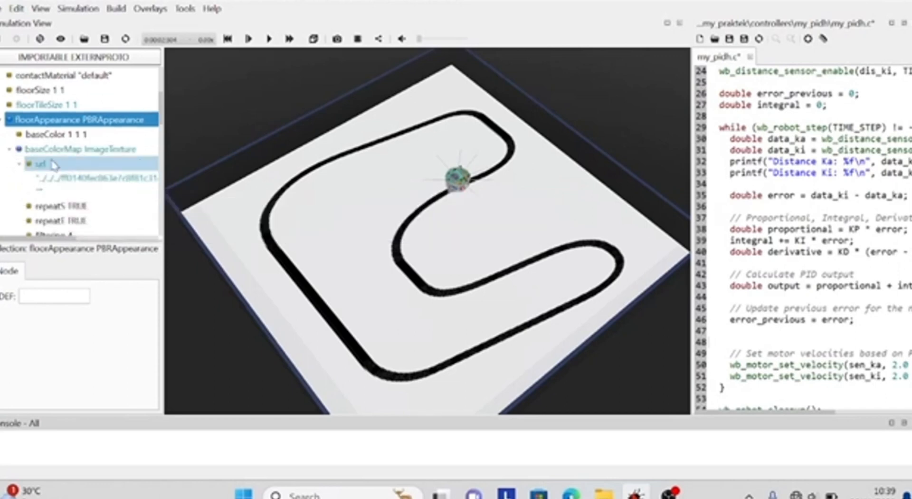
click(8, 150)
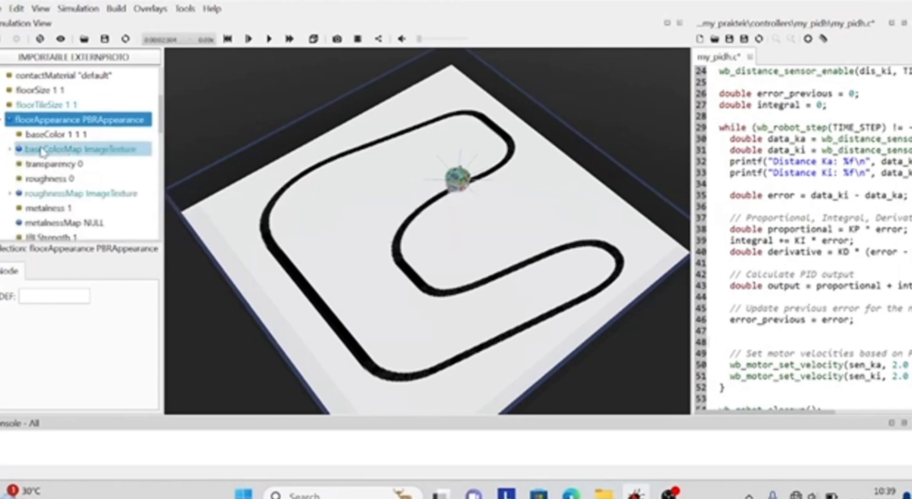
click(10, 150)
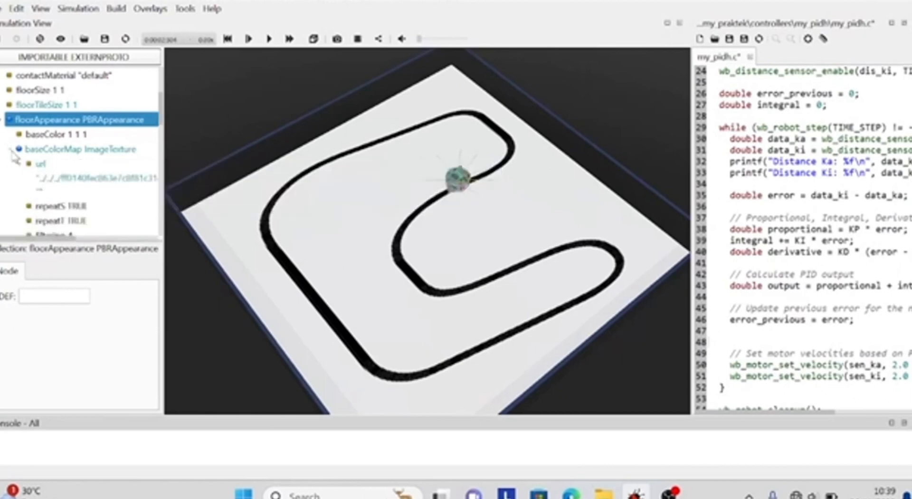
View the texture files offered for the first url entry of the floor's baseColorMap without choosing one
click(40, 164)
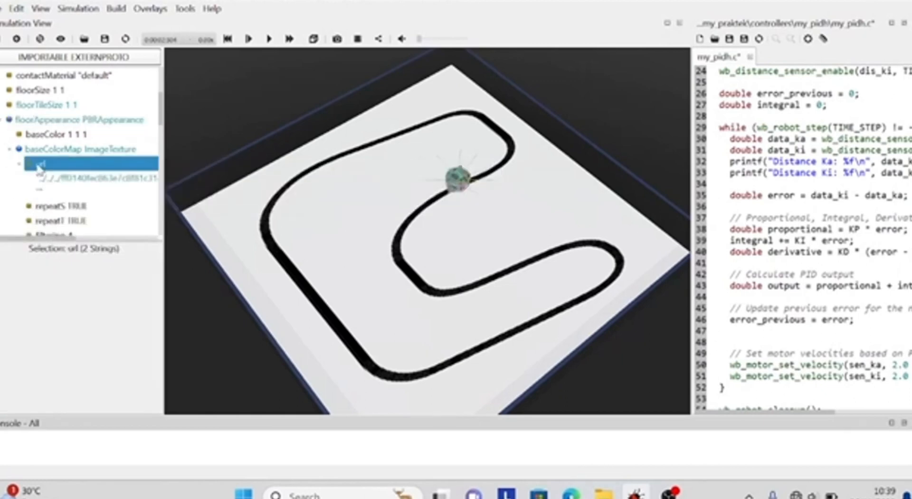
click(44, 178)
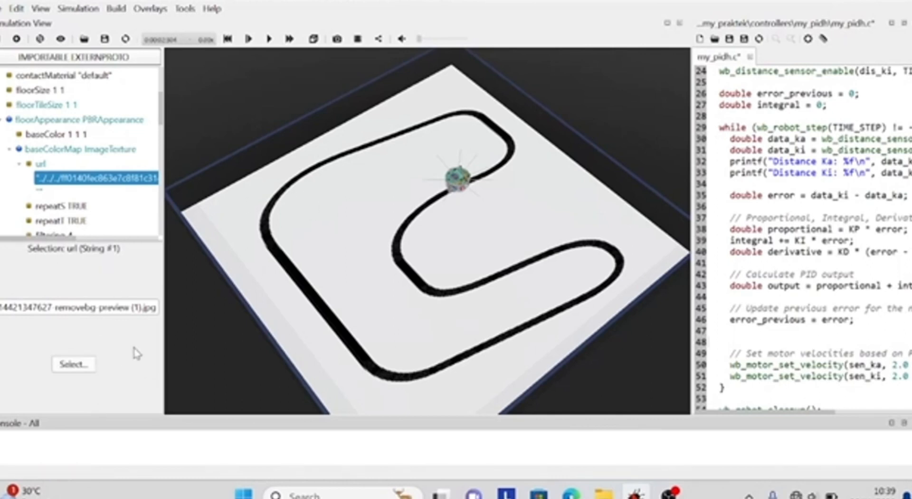
click(84, 364)
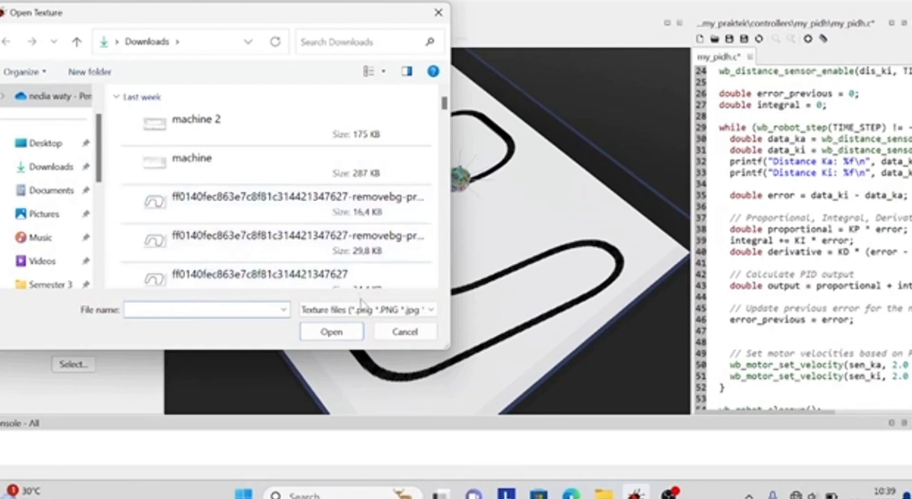
click(408, 332)
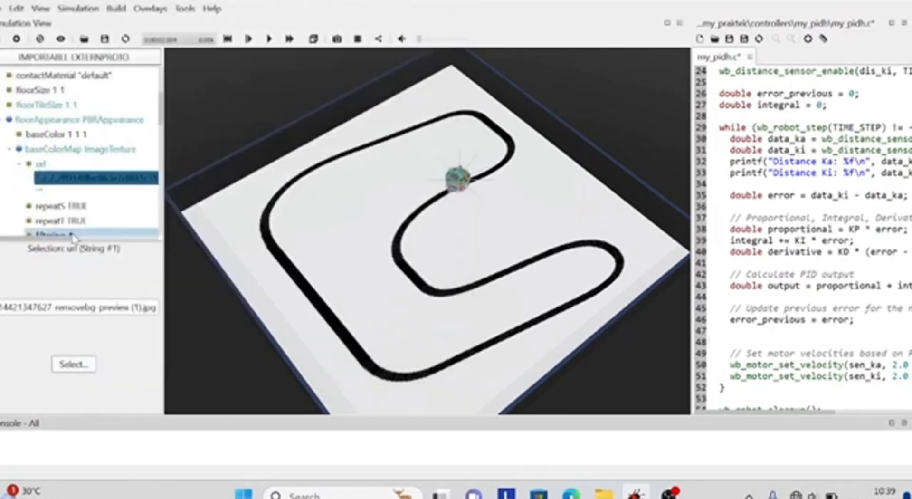
click(211, 348)
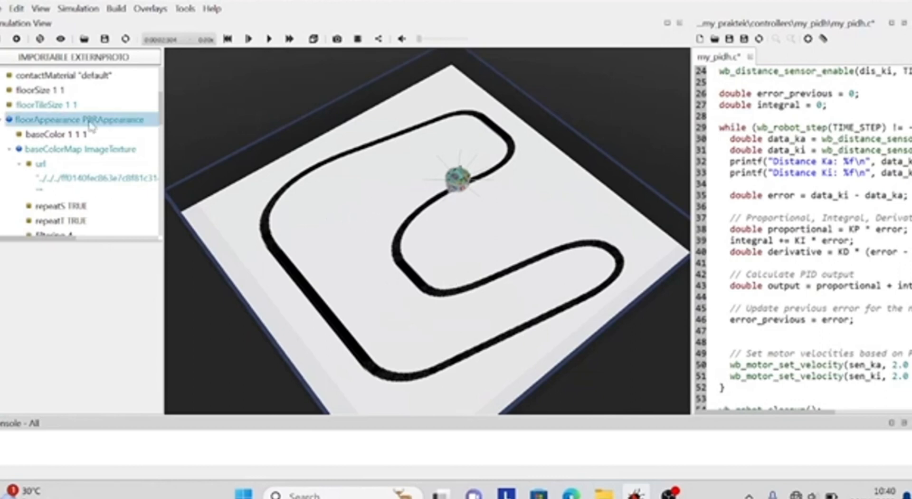
Collapse the baseColorMap and RectangleArena nodes, and expand the E-puck node to view its fields
click(10, 150)
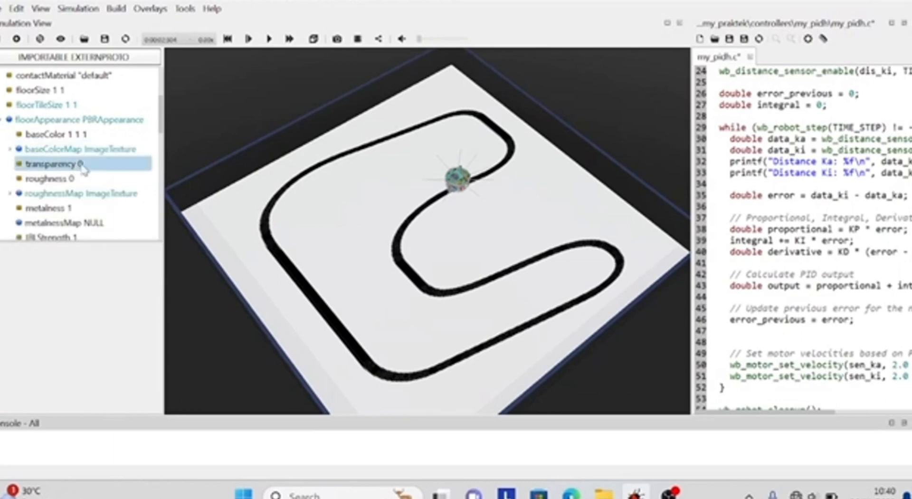
scroll(6, 152, up, 1)
scroll(4, 153, up, 3)
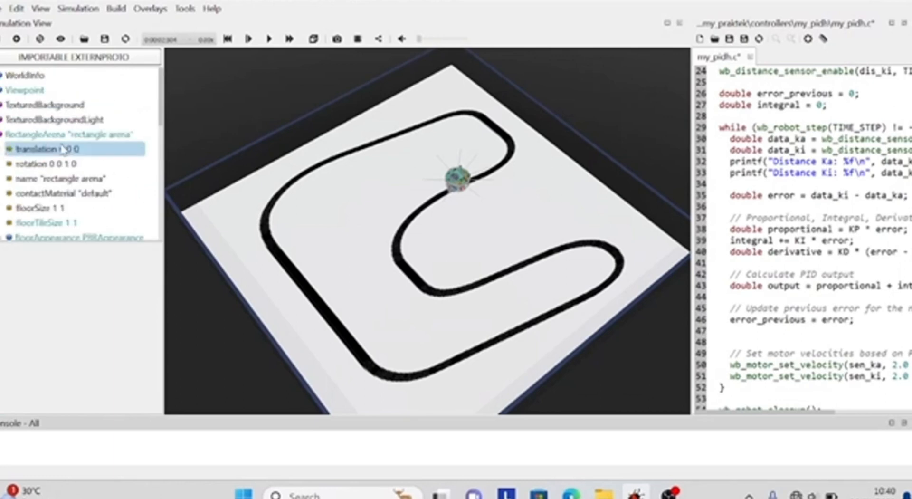
click(1, 135)
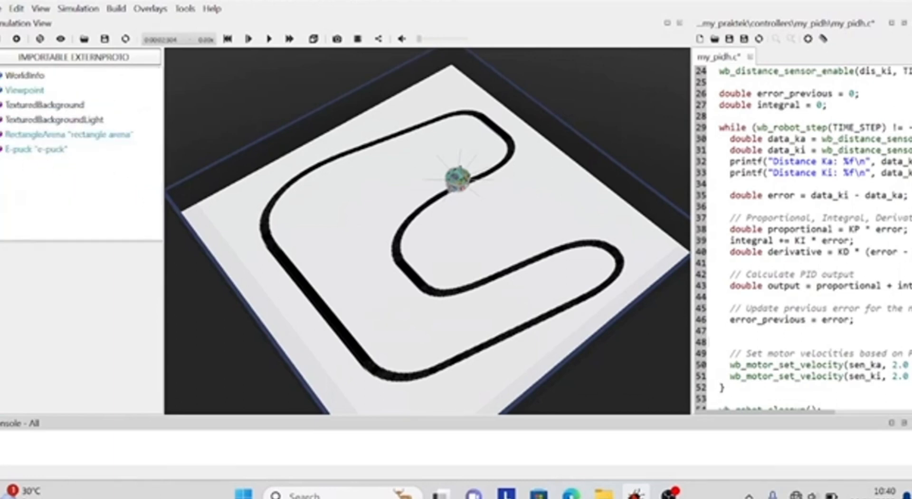
click(1, 149)
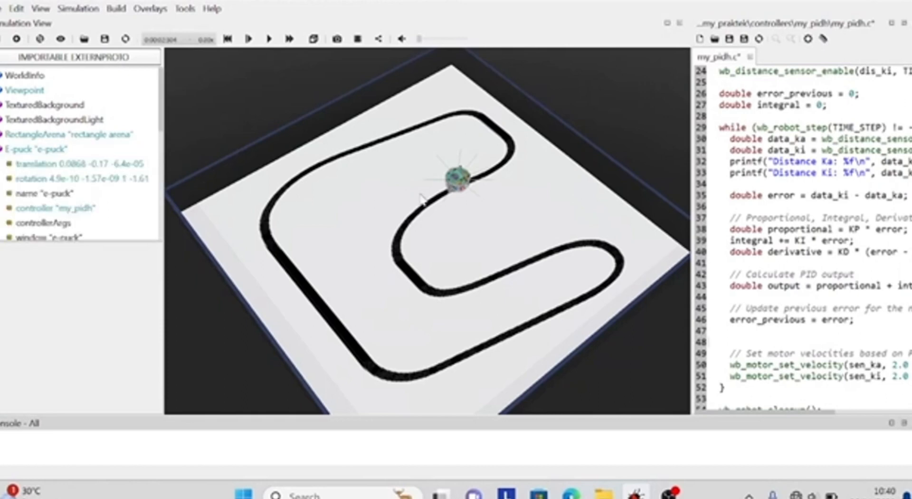
click(451, 186)
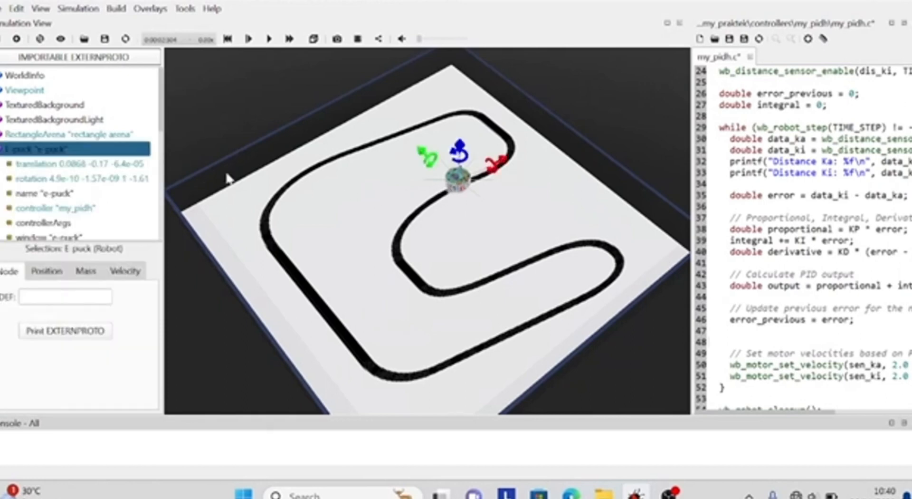
click(223, 132)
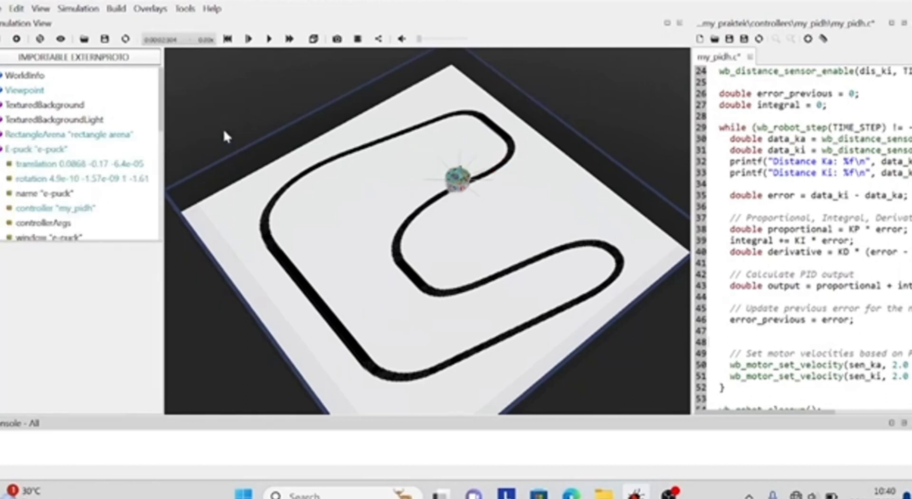
View the Robot entry among the base nodes available for adding, without inserting it
click(17, 39)
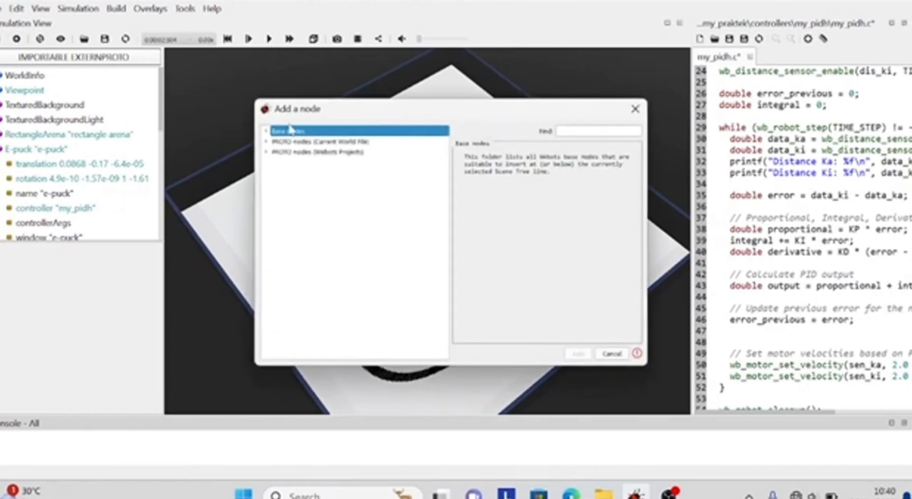
click(268, 133)
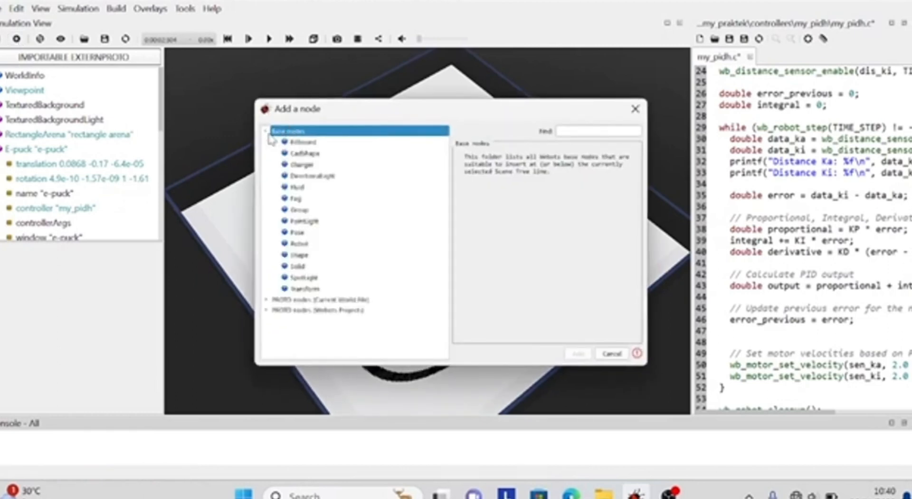
click(328, 246)
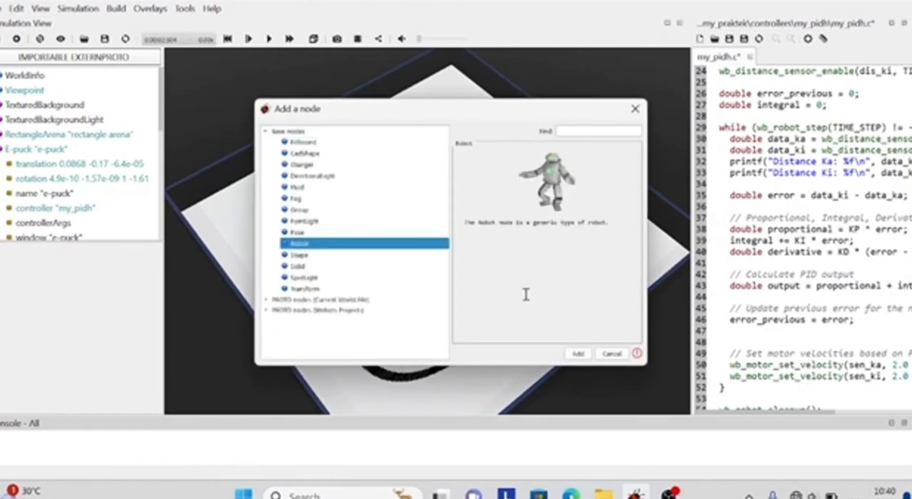
click(636, 111)
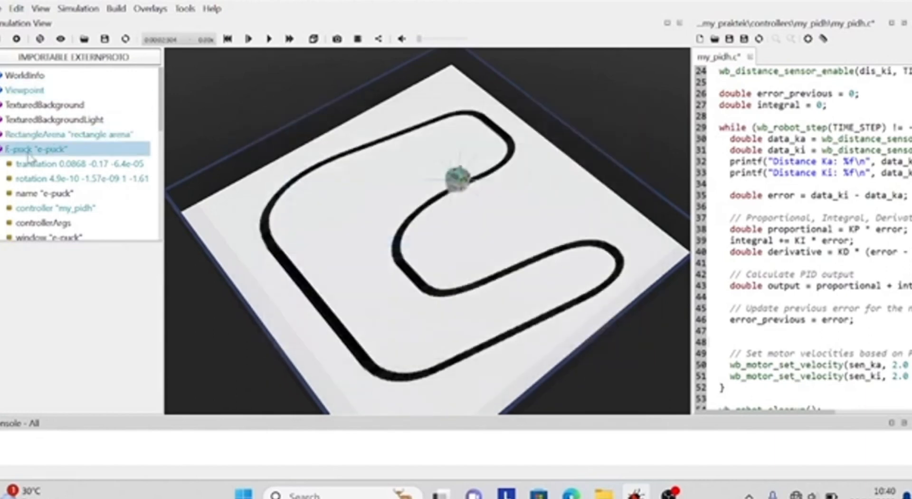
Raise the E-puck robot vertically above the arena floor to a z translation of about 0.06
scroll(29, 157, down, 1)
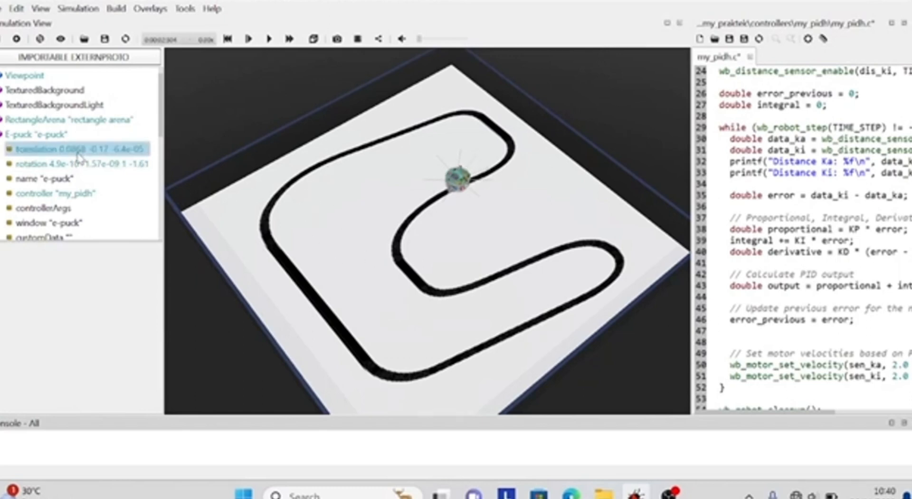
scroll(74, 187, down, 2)
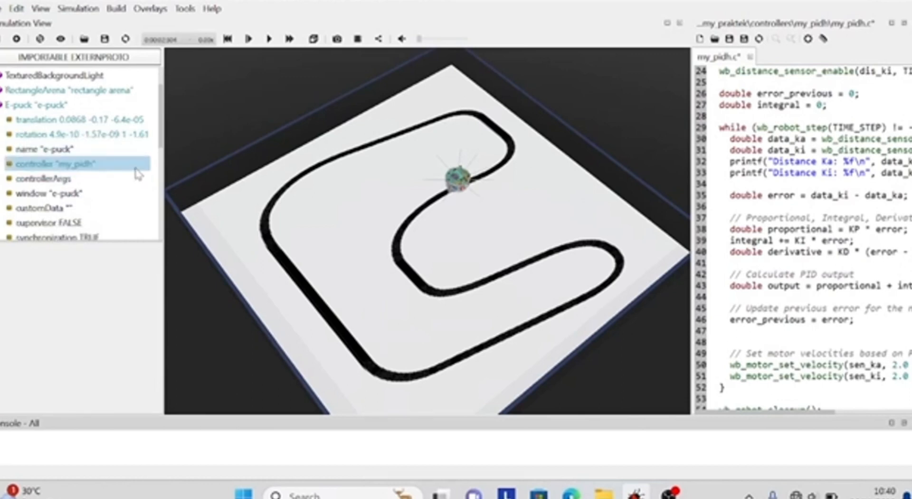
click(460, 177)
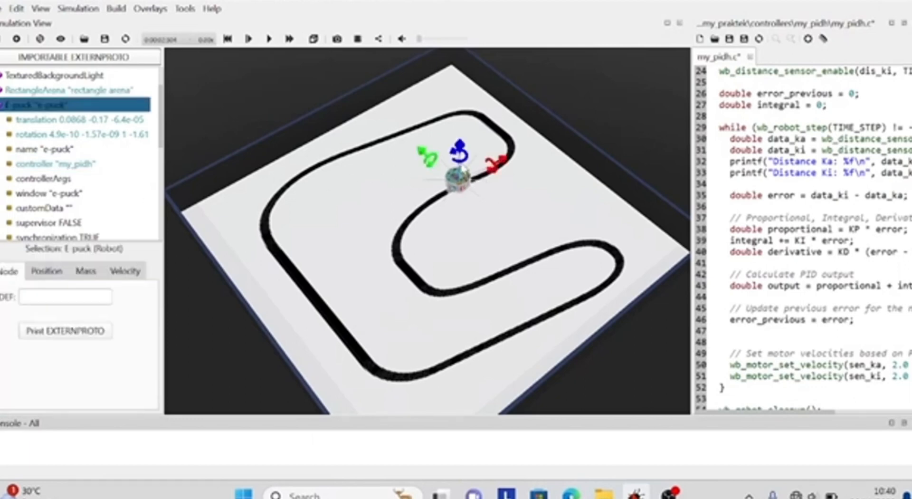
drag(459, 151, 466, 131)
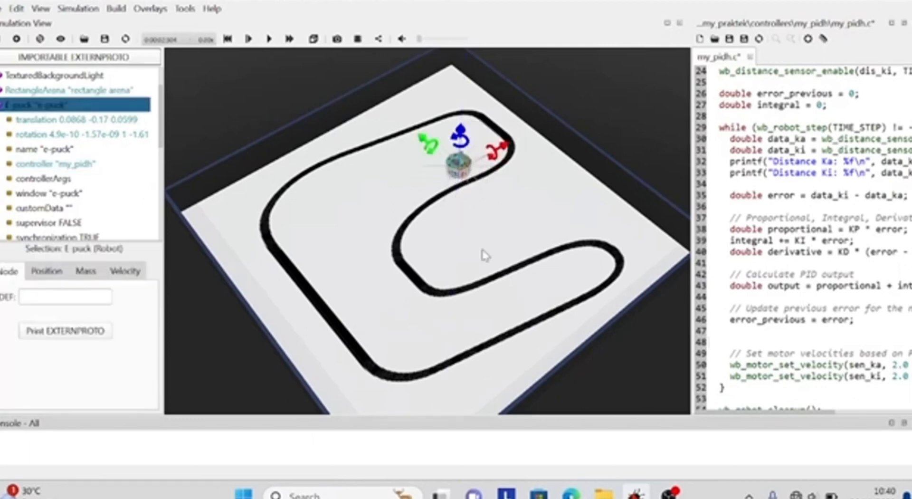
Examine the raised E-puck up close from the side of the arena, along with its scene tree fields
drag(484, 255, 388, 222)
right_drag(526, 346, 468, 345)
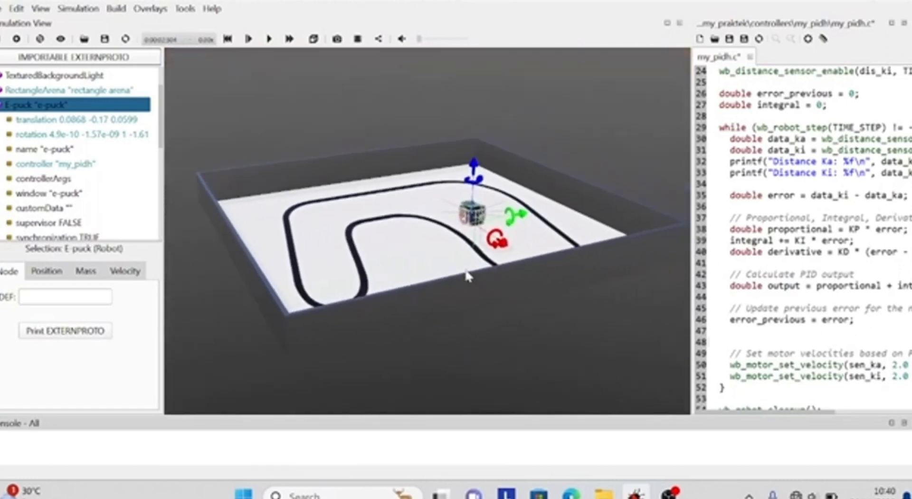
drag(480, 254, 475, 249)
scroll(475, 259, up, 5)
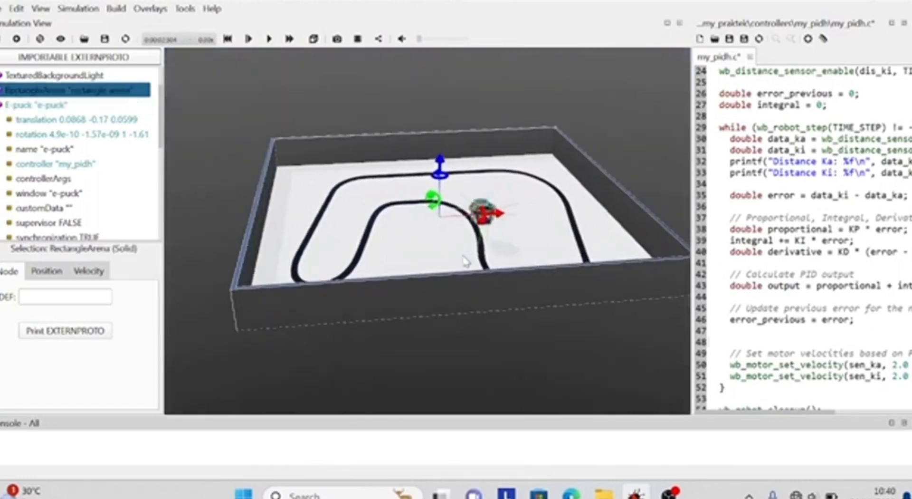
scroll(509, 236, up, 4)
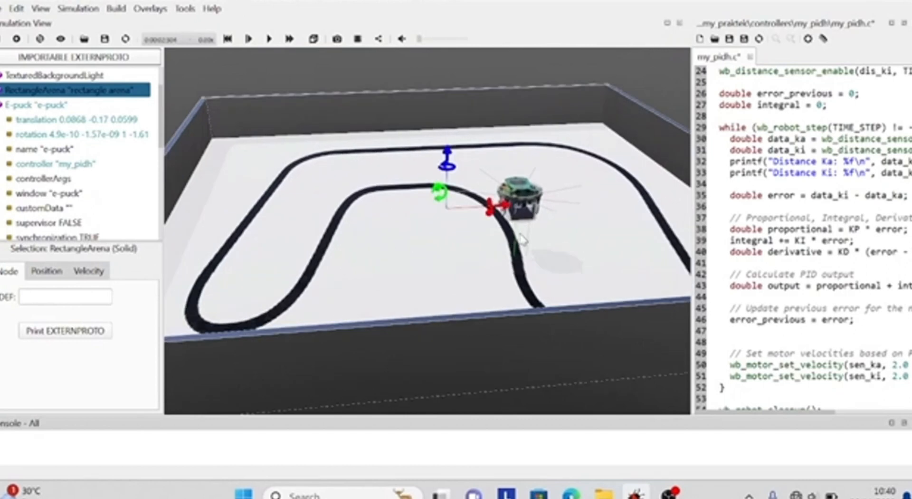
drag(521, 237, 512, 235)
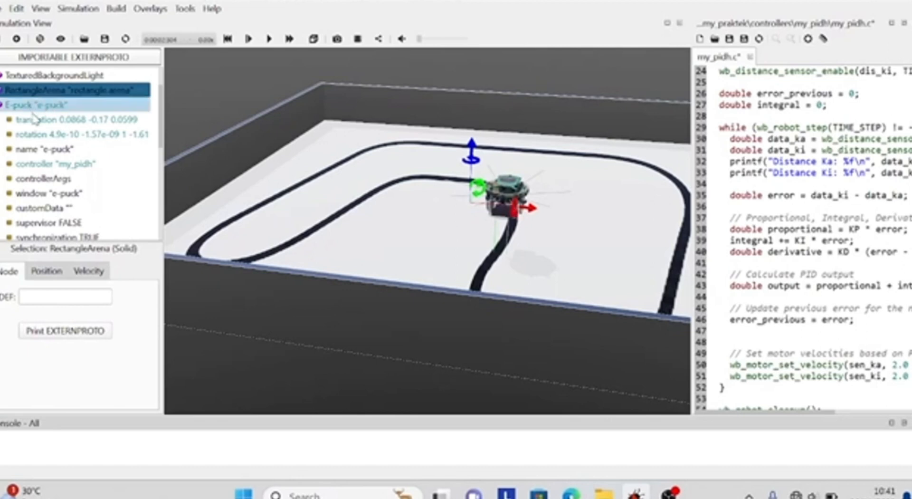
scroll(56, 137, down, 1)
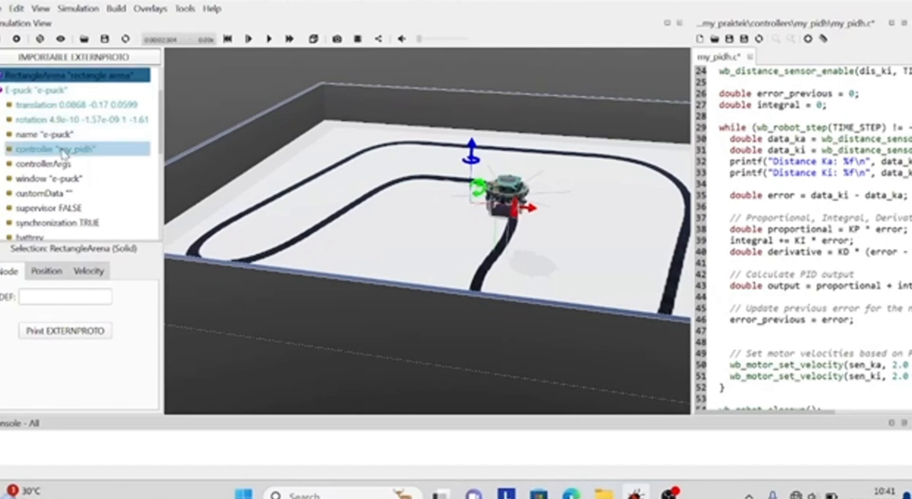
View the E-puck's controller field and walk through new controller creation with C and Webots (gcc / Makefile) up to naming, without creating one
click(64, 150)
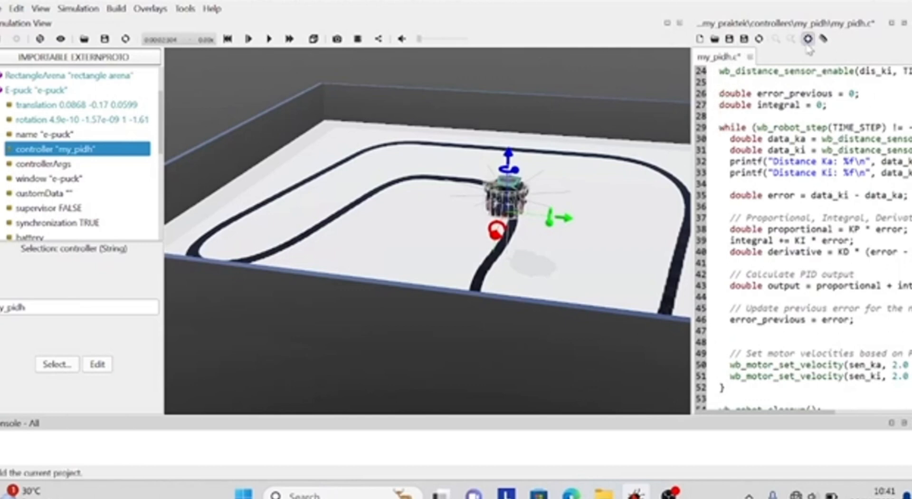
click(3, 7)
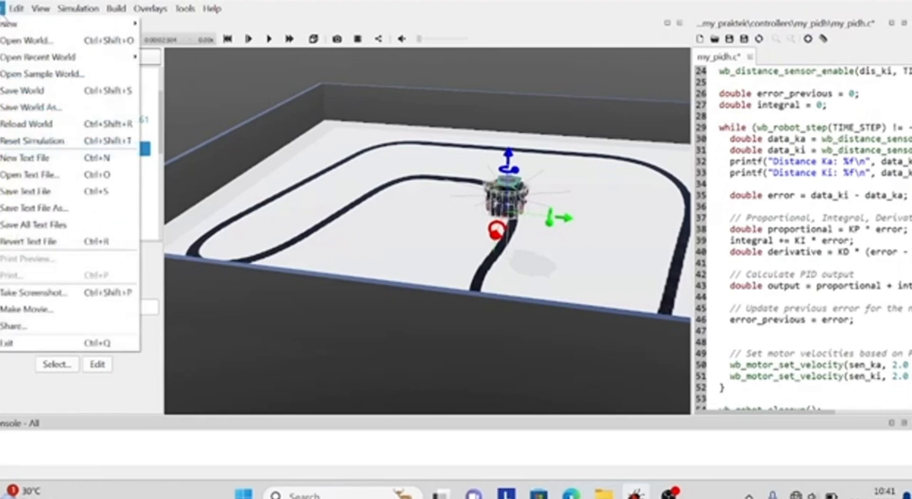
mouse_move(5, 23)
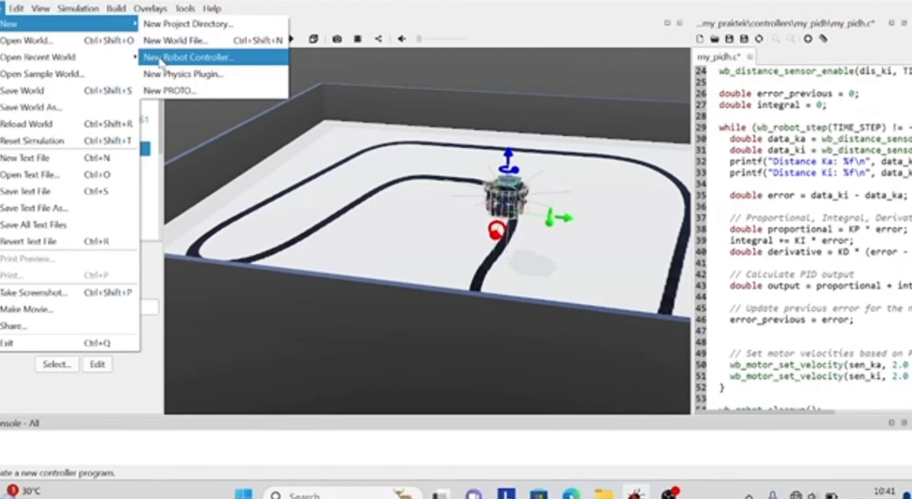
click(185, 57)
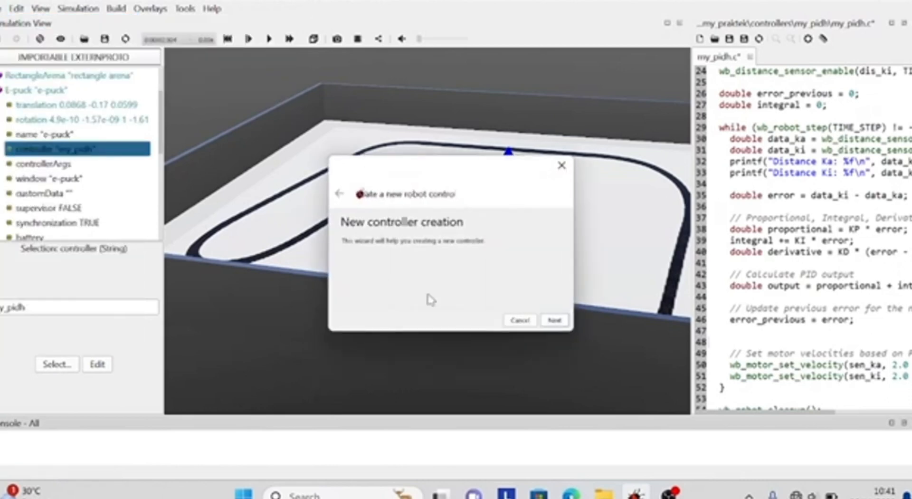
click(554, 320)
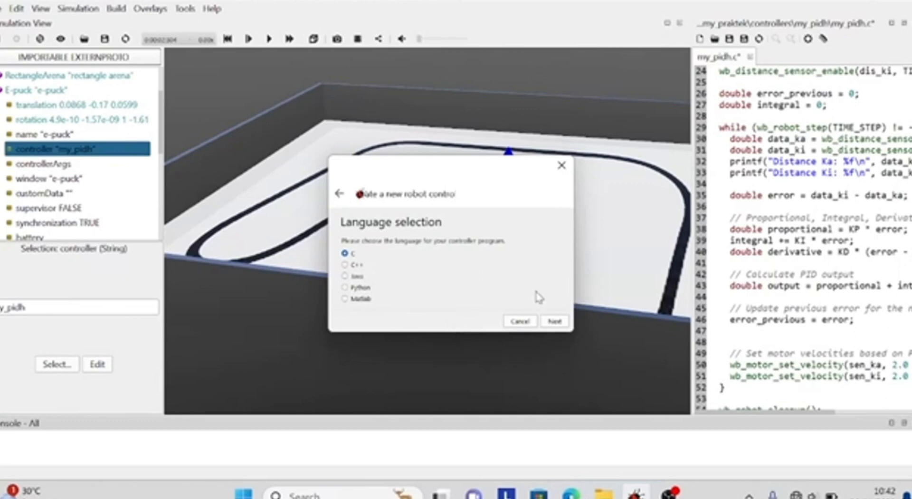
click(554, 323)
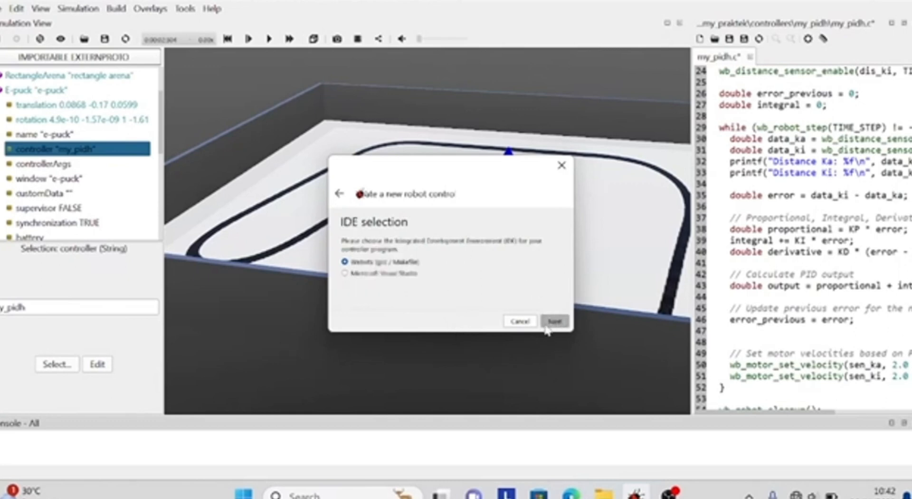
click(554, 320)
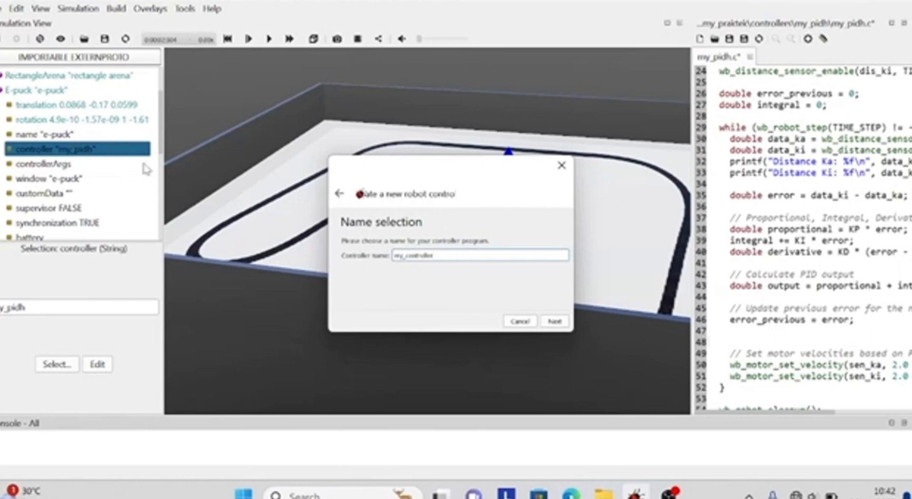
click(563, 165)
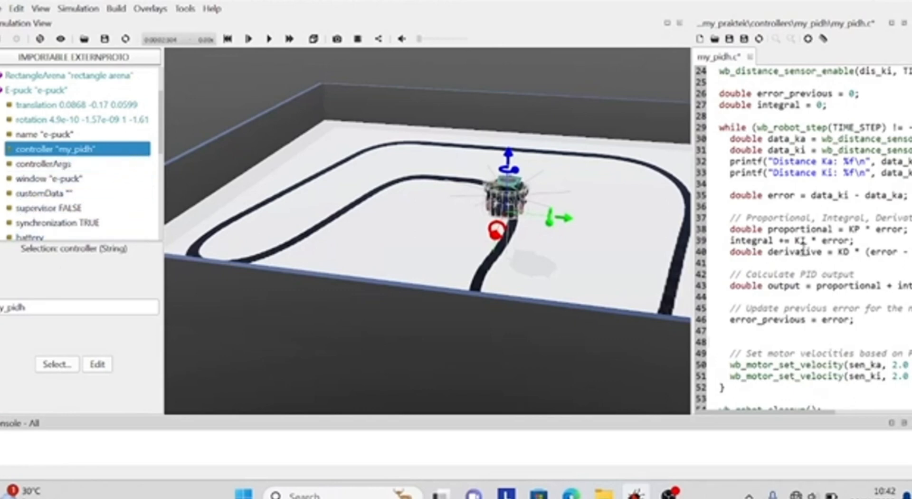
Return to the start of the controller code and browse the controllers selectable for the E-puck down to my_pidh, without changing the assignment
scroll(819, 247, up, 8)
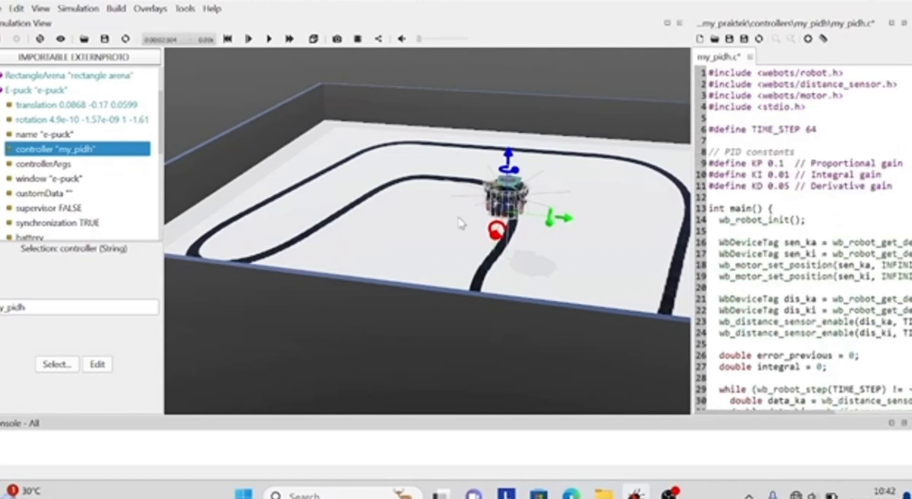
click(59, 368)
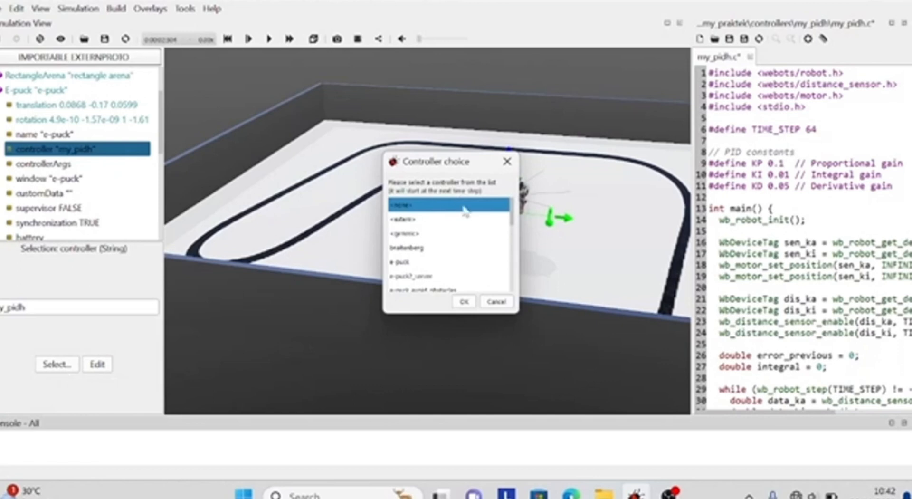
click(464, 224)
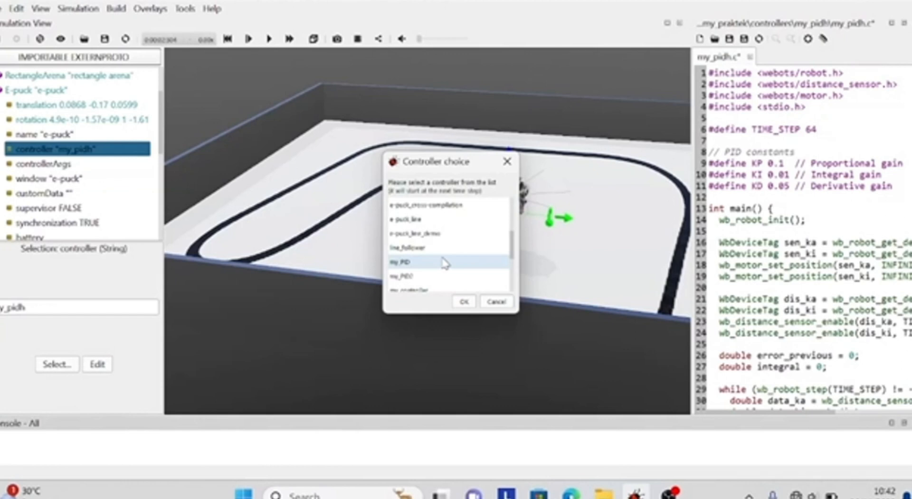
scroll(442, 258, down, 3)
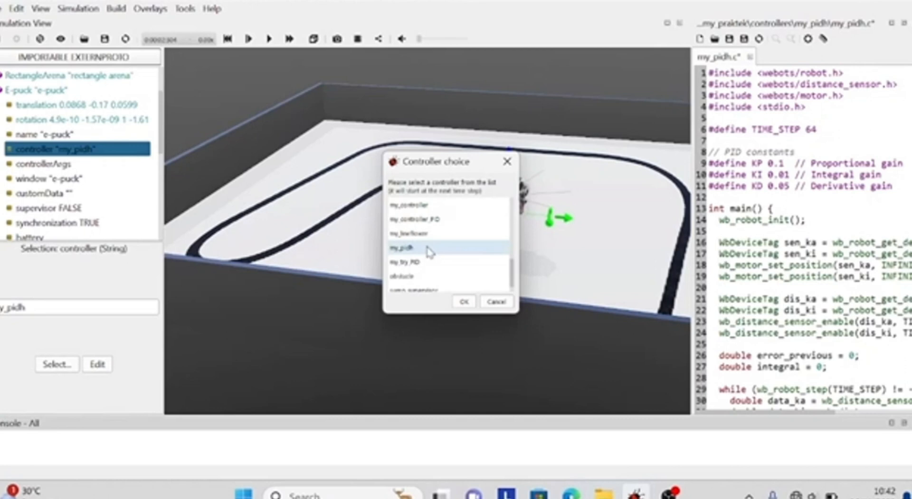
click(507, 162)
Find the groundSensorsSlot field among the E-puck's fields, expand it and select it
scroll(83, 179, down, 5)
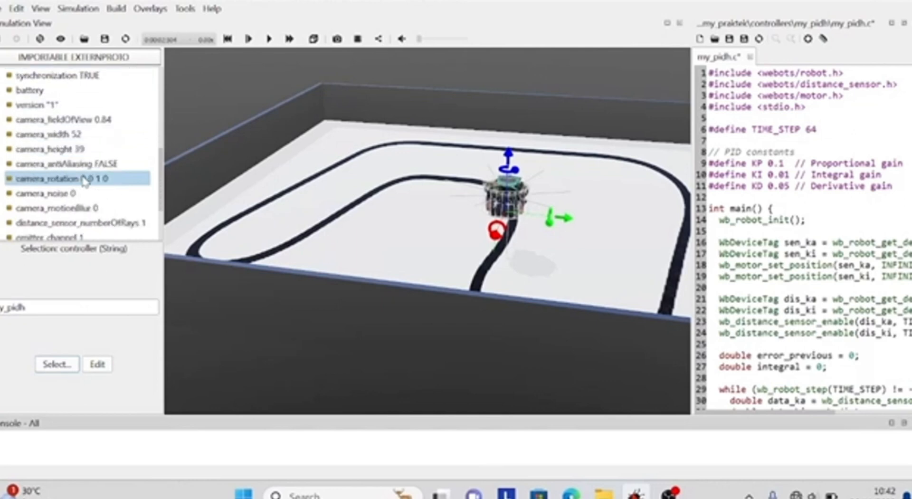
scroll(83, 180, down, 3)
scroll(83, 180, up, 5)
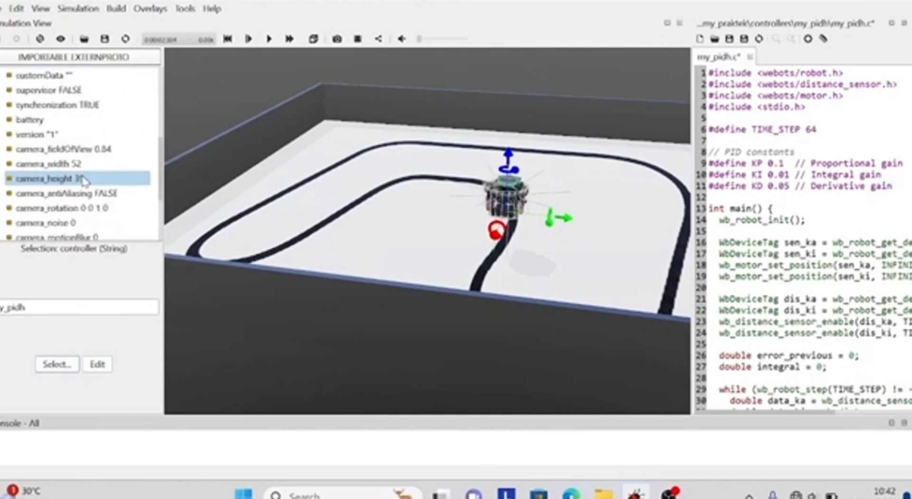
scroll(26, 153, down, 5)
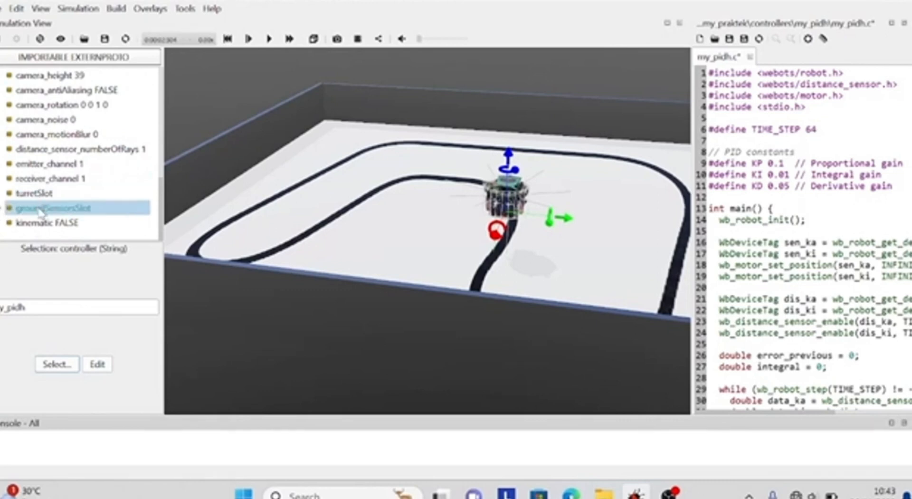
click(1, 209)
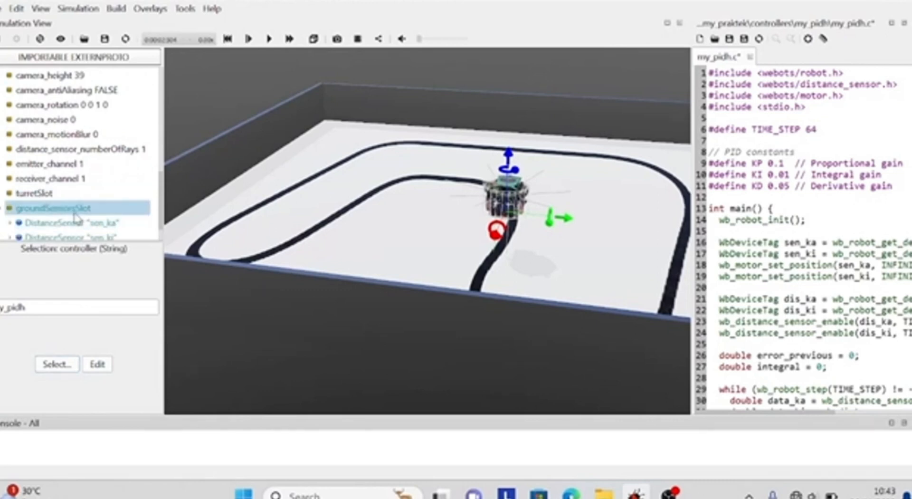
click(40, 215)
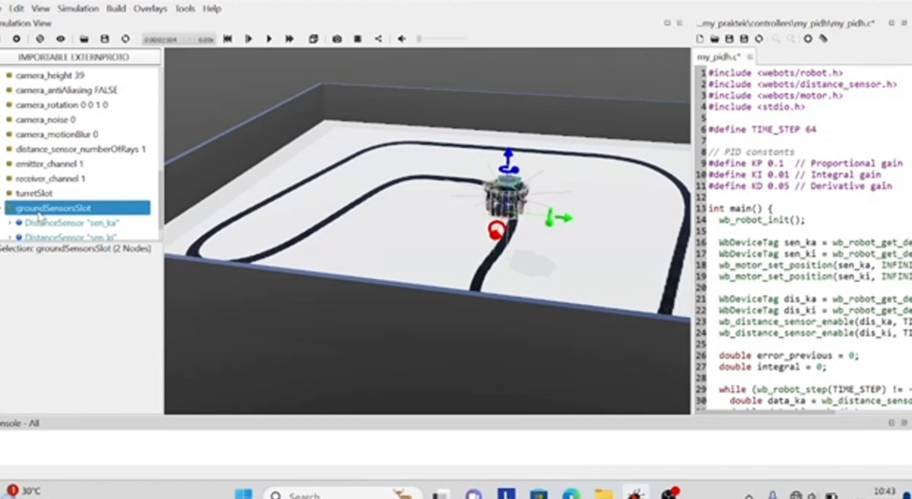
View the DistanceSensor entry among the base nodes that groundSensorsSlot accepts, without inserting it
click(16, 38)
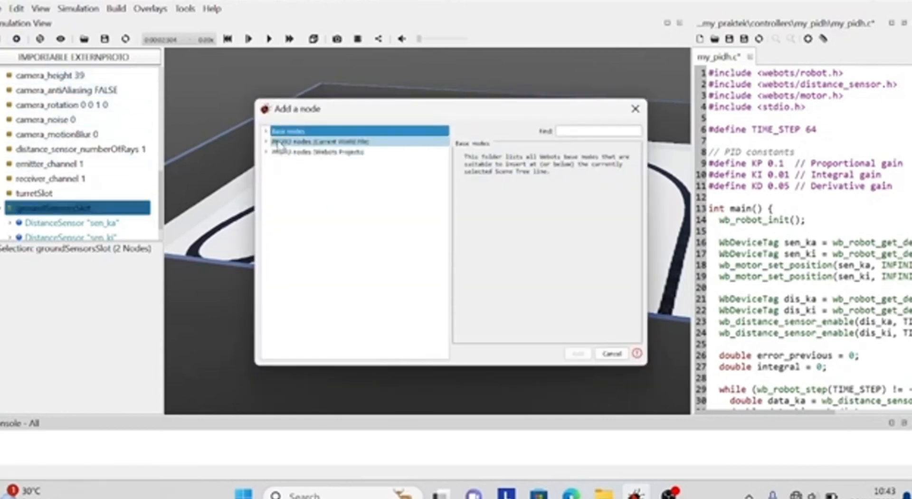
click(265, 131)
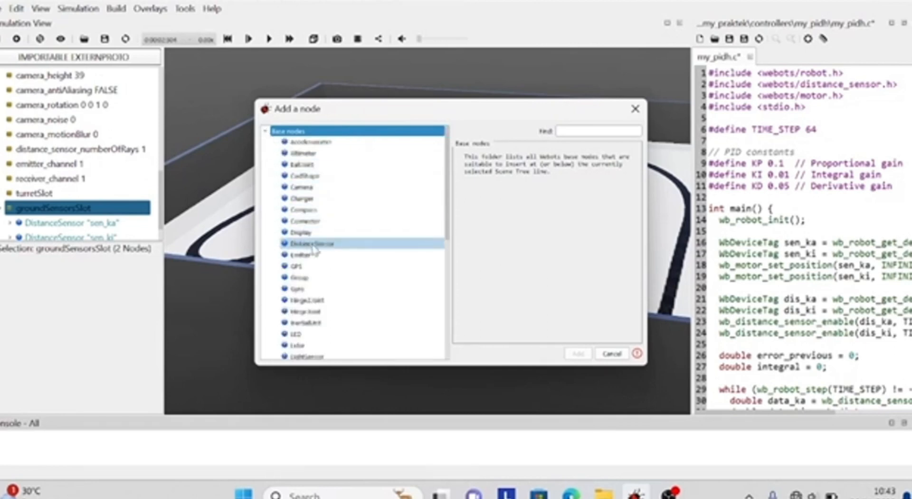
click(636, 112)
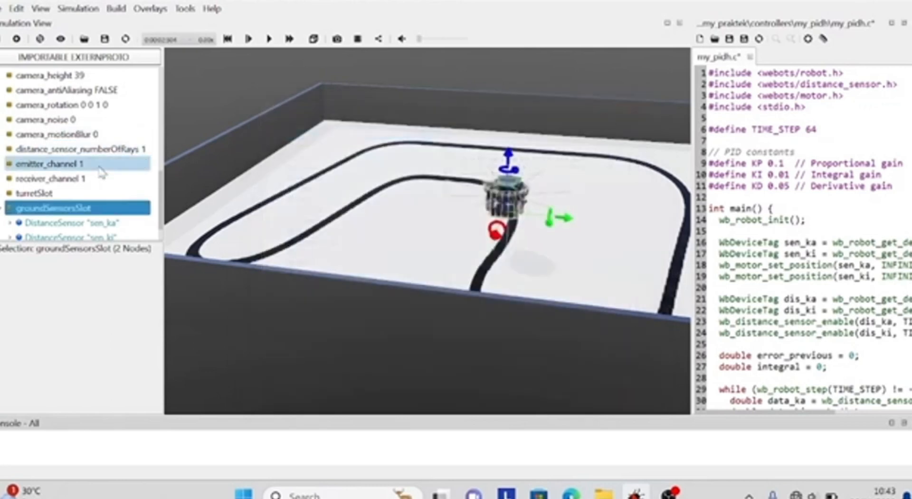
Expand the sen_ka DistanceSensor, select its name field and inspect the robot from beneath the arena
scroll(102, 171, down, 1)
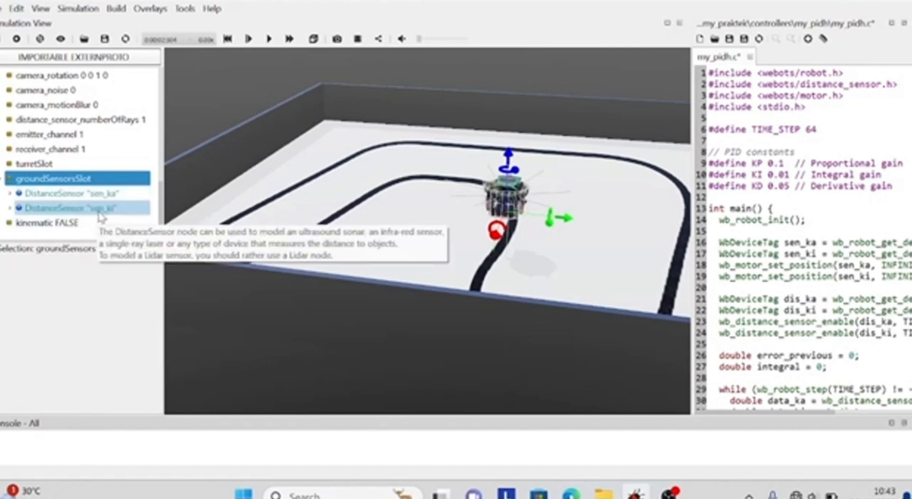
click(9, 193)
scroll(95, 190, down, 2)
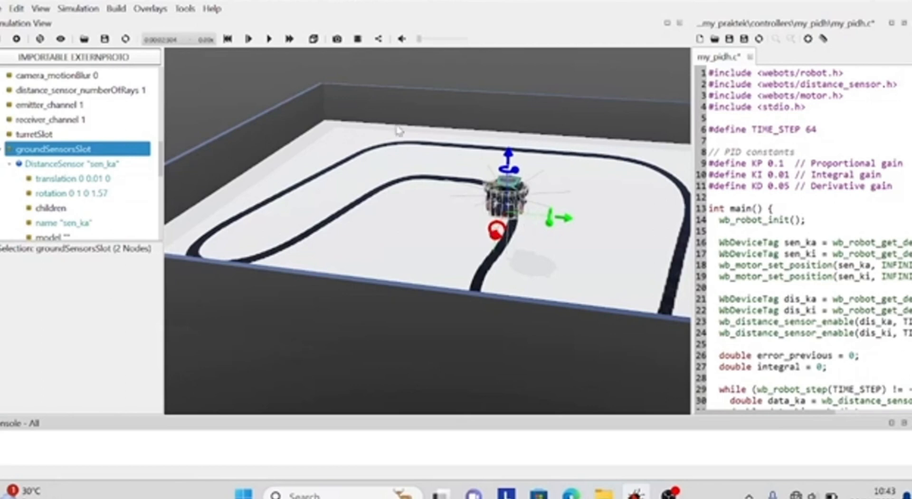
scroll(50, 178, down, 2)
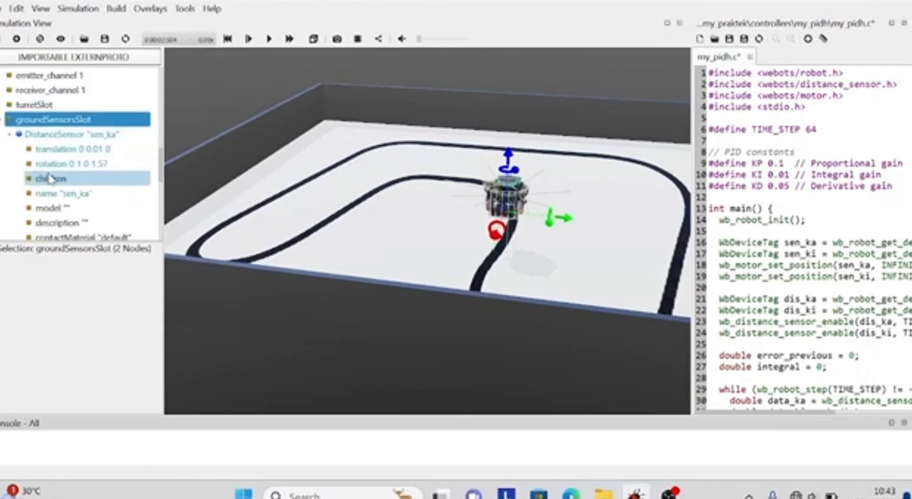
scroll(116, 142, down, 3)
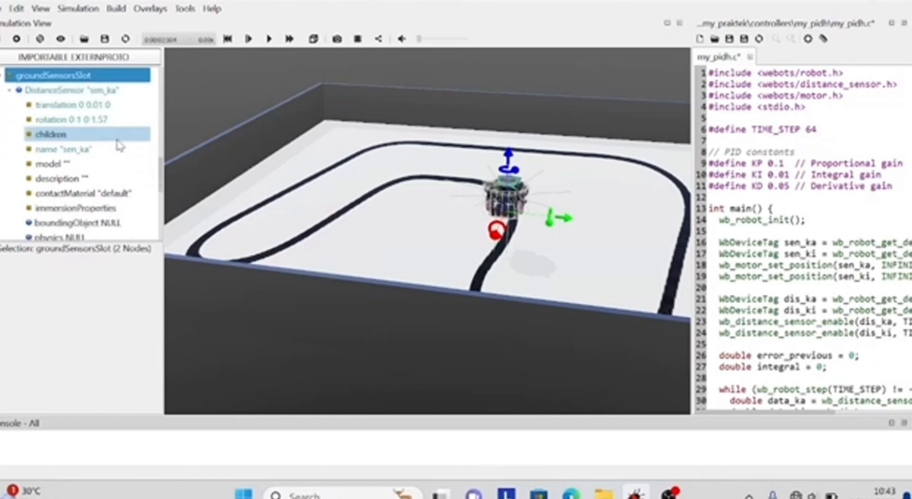
click(93, 154)
drag(393, 252, 387, 203)
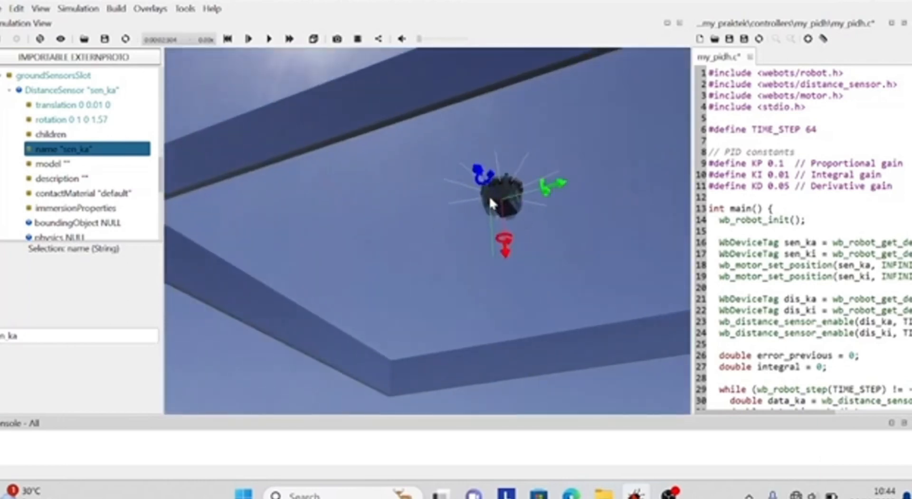
drag(397, 95, 332, 243)
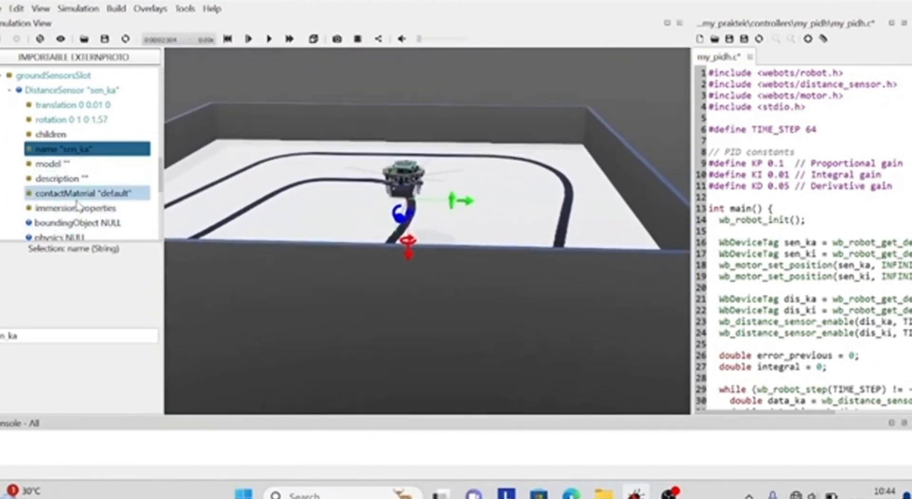
Choose infra-red as the type of the sen_ka distance sensor
scroll(79, 206, down, 2)
scroll(78, 205, down, 3)
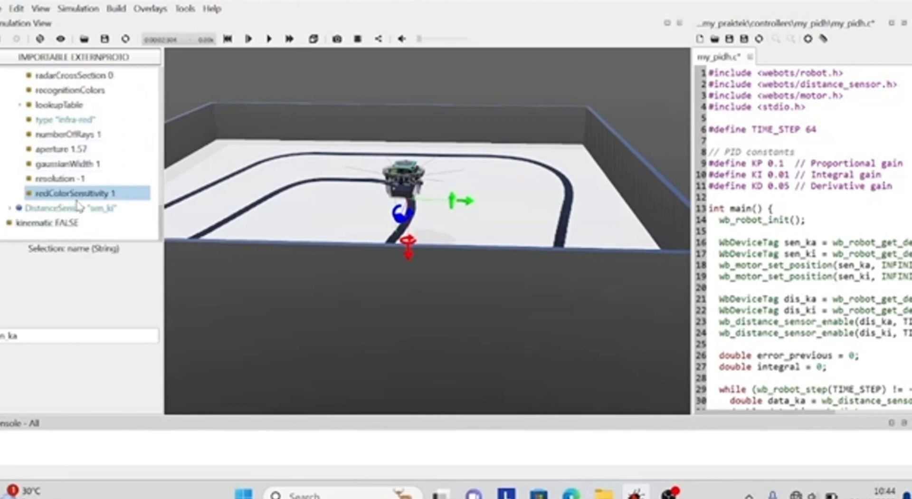
scroll(78, 206, up, 1)
scroll(93, 148, up, 2)
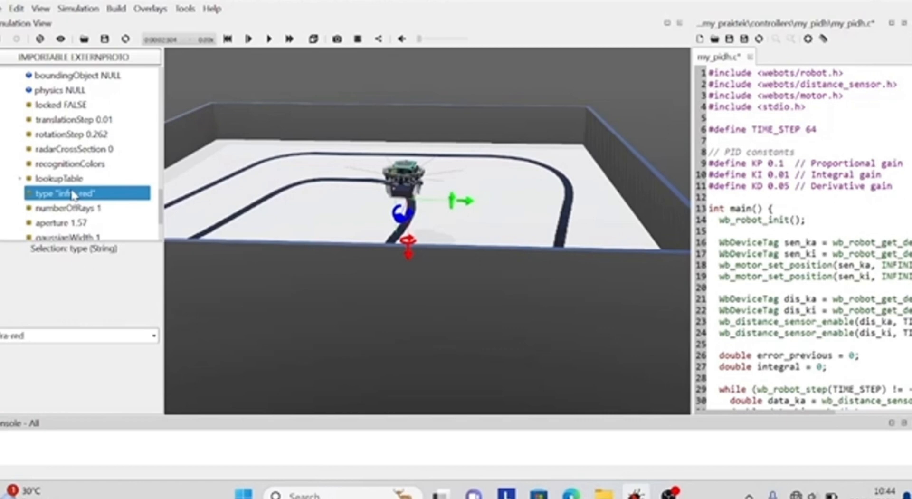
click(56, 336)
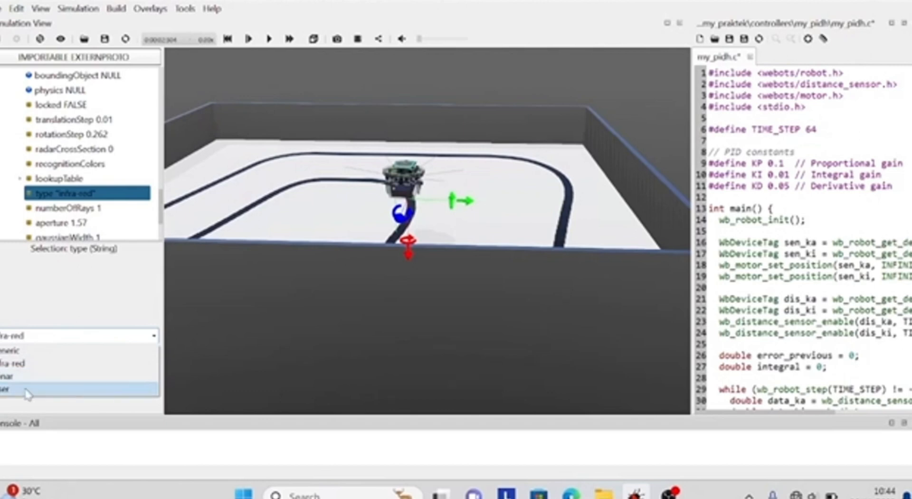
click(19, 363)
click(212, 364)
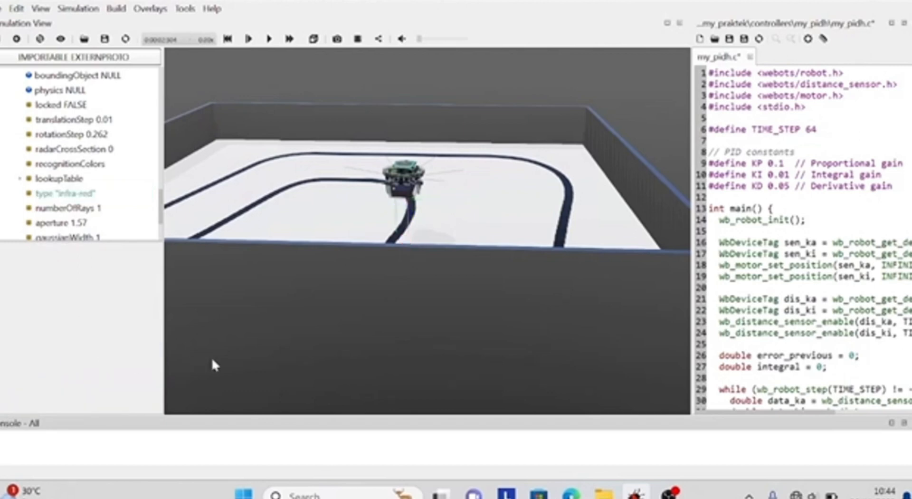
Select the rotation field of the sen_ka sensor and examine the robot's underside to check the sensor orientation
scroll(75, 207, down, 2)
scroll(76, 199, up, 5)
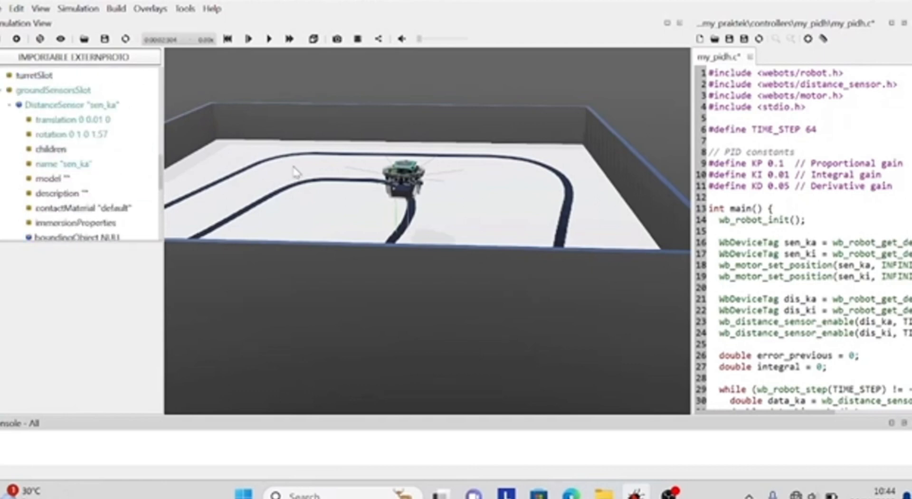
click(101, 134)
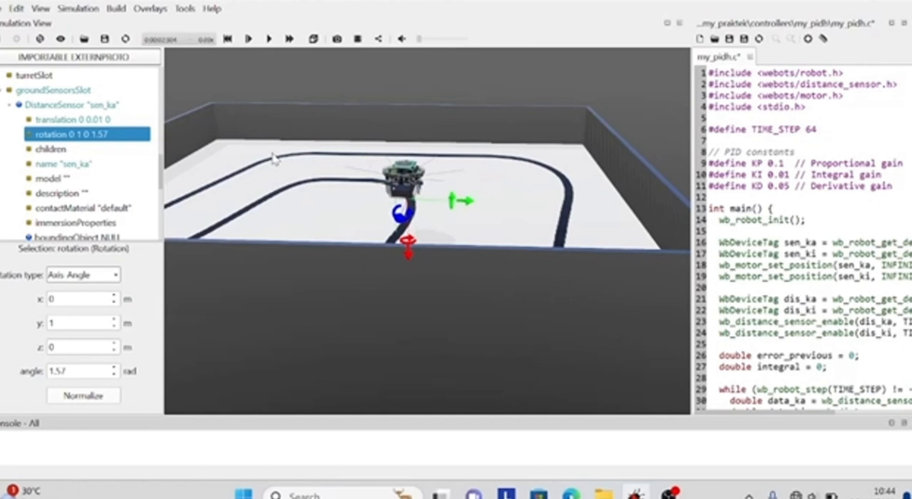
drag(468, 197, 433, 152)
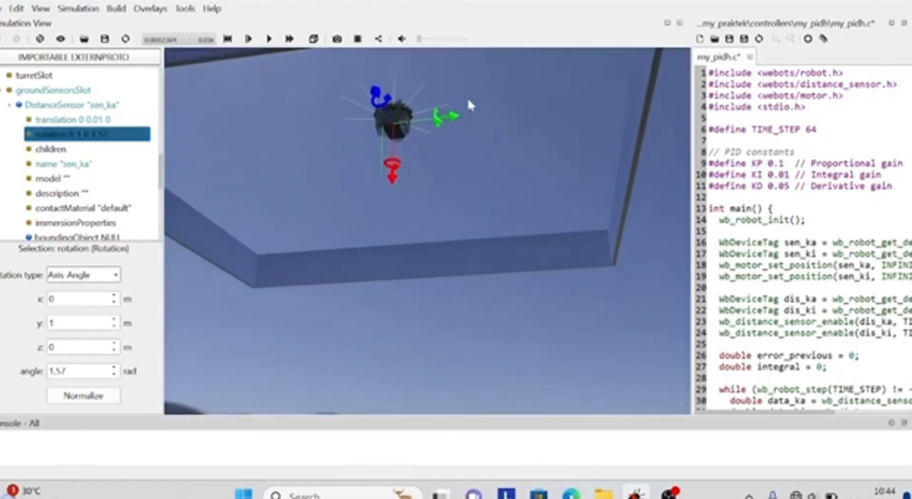
drag(467, 98, 475, 136)
drag(372, 72, 394, 127)
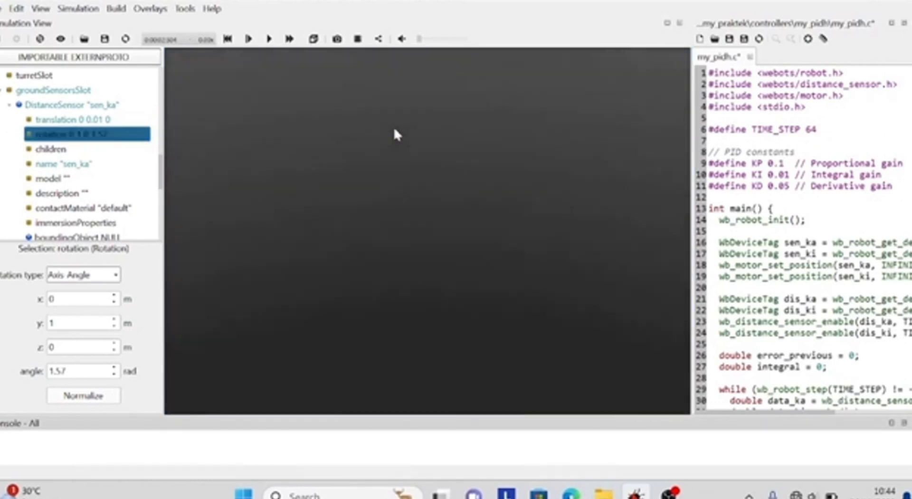
scroll(394, 127, down, 3)
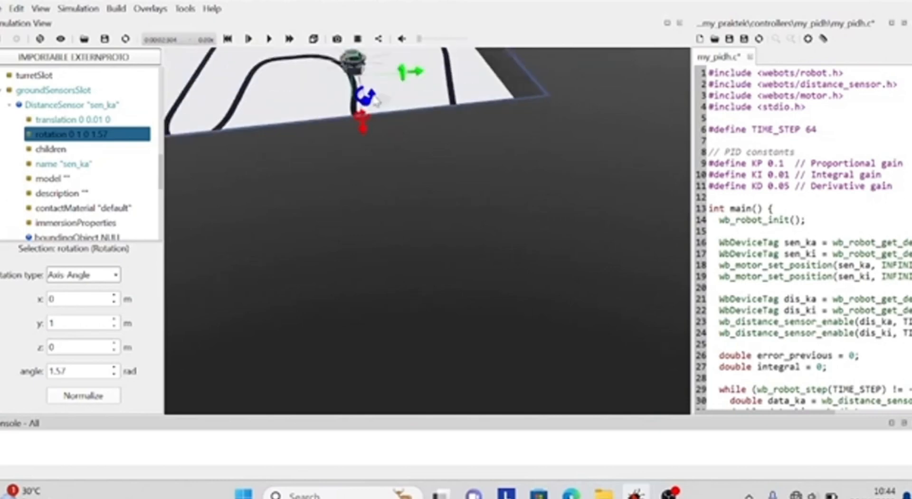
Examine the sen_ka sensor's orientation from above and beneath the arena, and collapse its node in the scene tree
drag(332, 92, 329, 112)
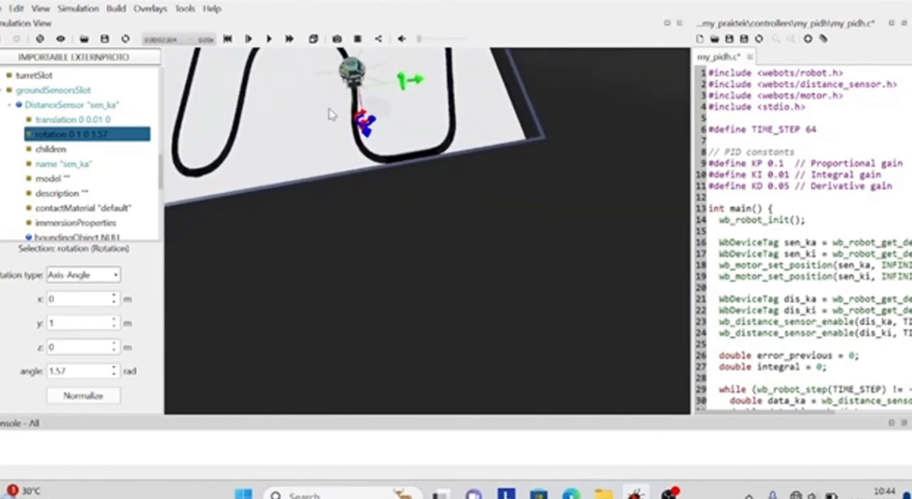
scroll(470, 223, down, 5)
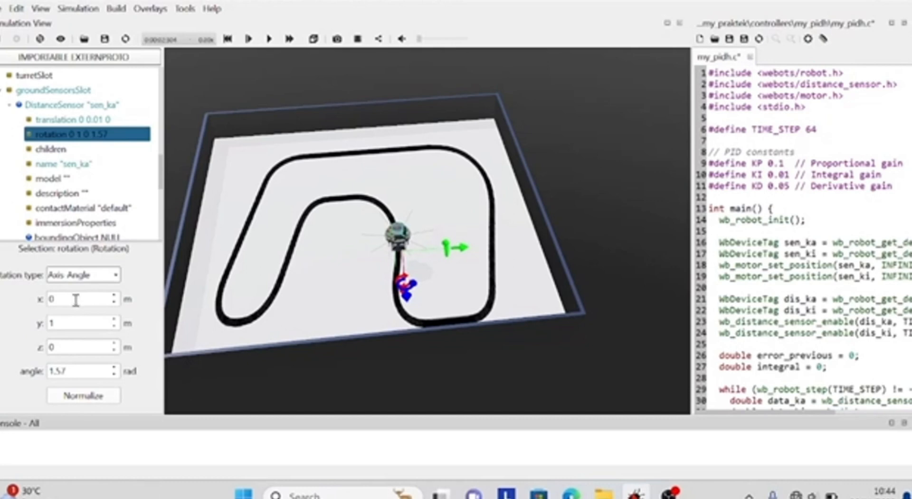
click(78, 395)
drag(367, 294, 354, 235)
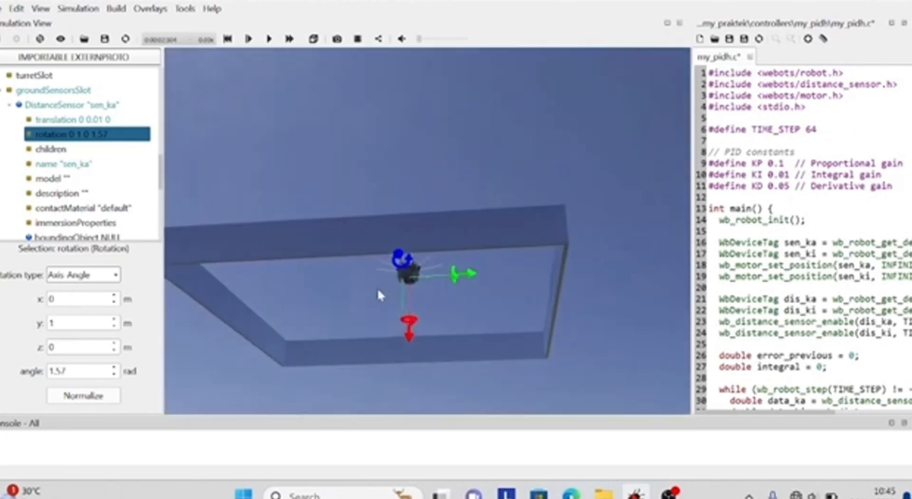
drag(392, 200, 387, 256)
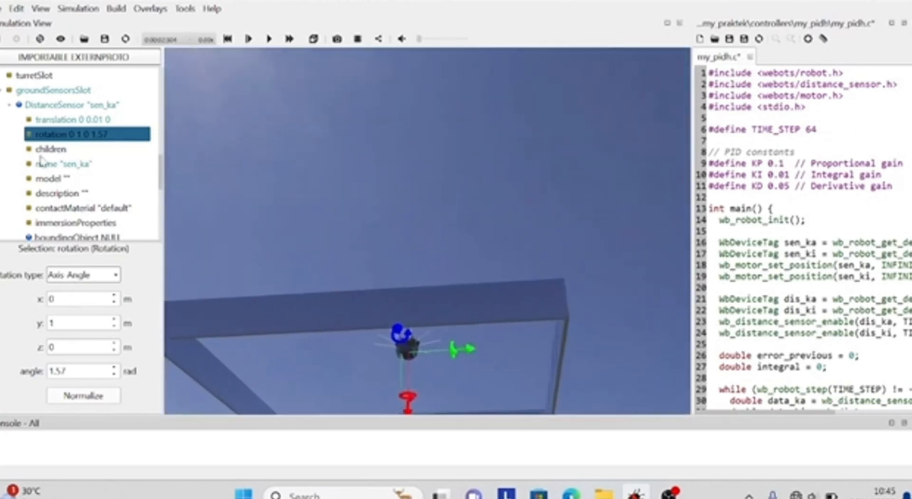
click(10, 105)
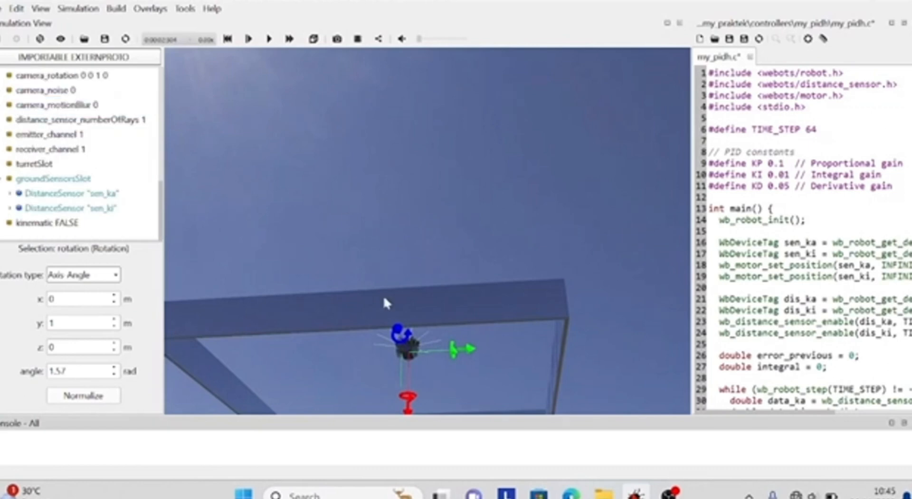
drag(380, 303, 385, 351)
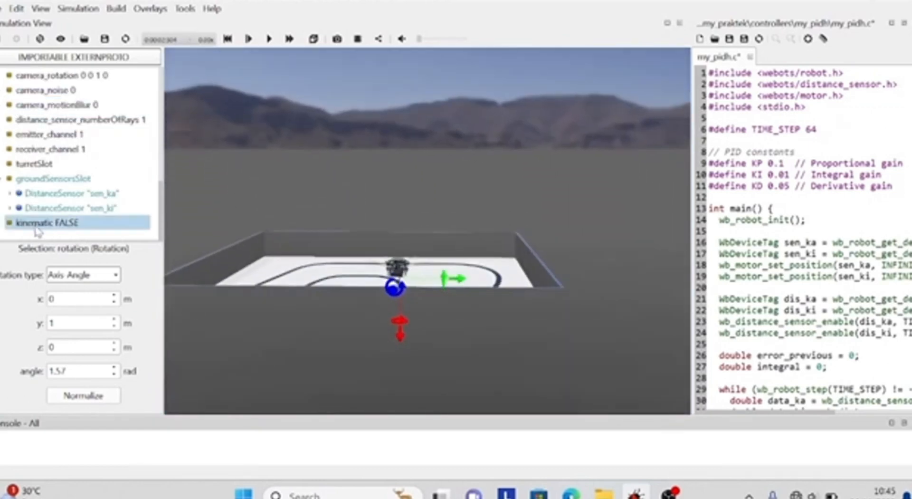
Expand the sen_ki DistanceSensor and inspect its name and type fields
click(10, 207)
scroll(112, 211, down, 3)
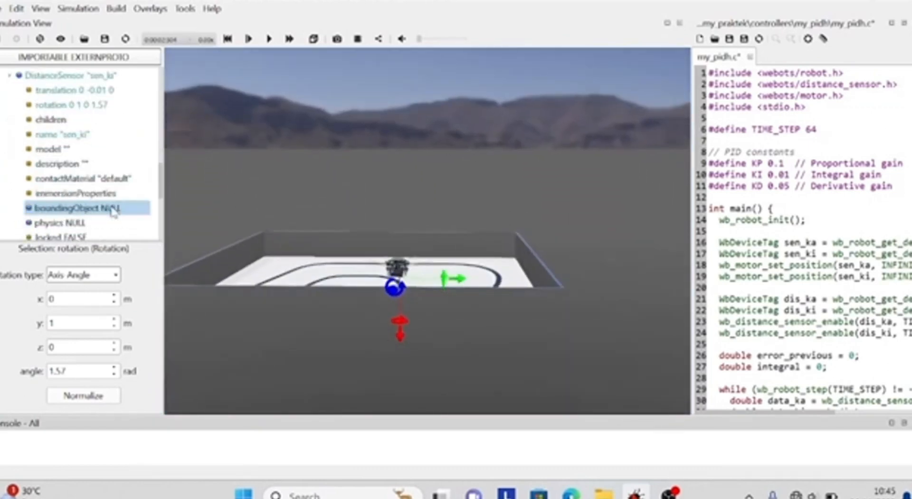
scroll(112, 211, down, 1)
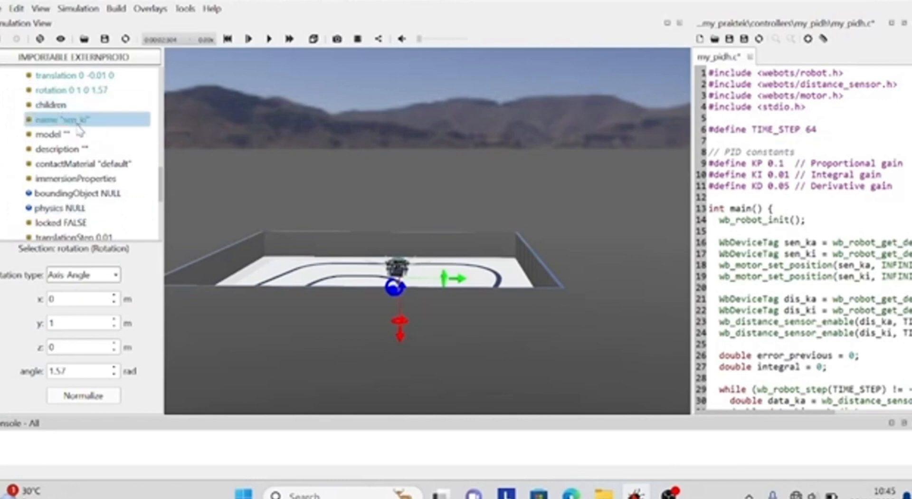
click(78, 125)
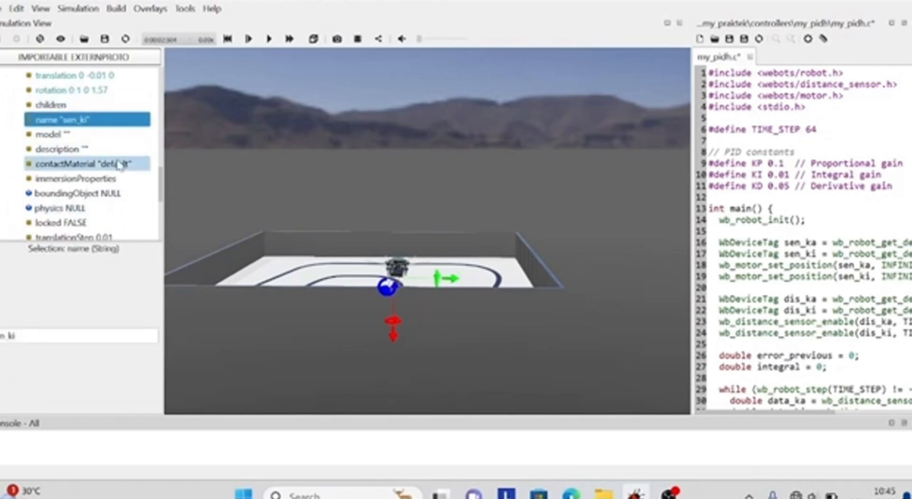
scroll(68, 178, down, 3)
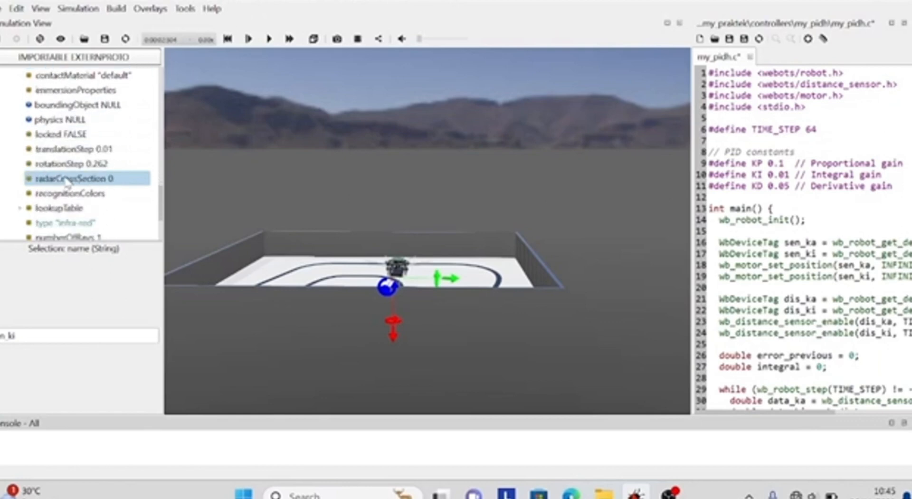
scroll(58, 206, down, 2)
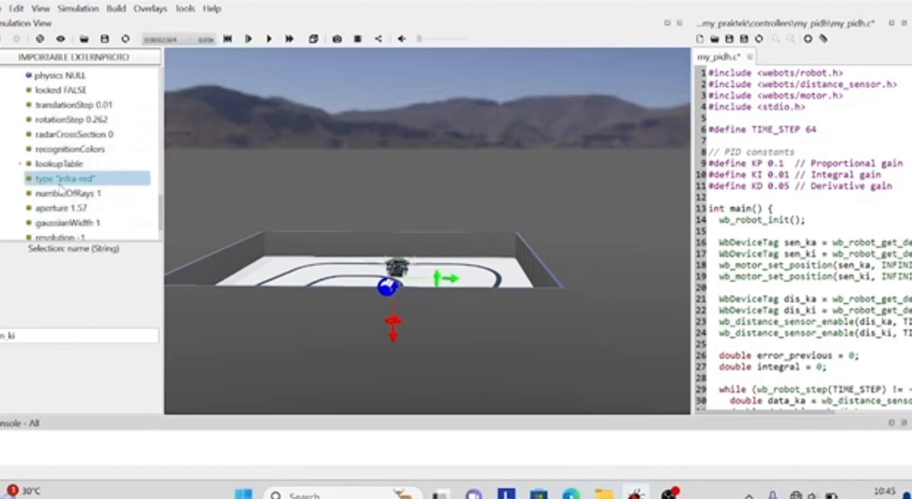
click(62, 179)
scroll(63, 189, down, 1)
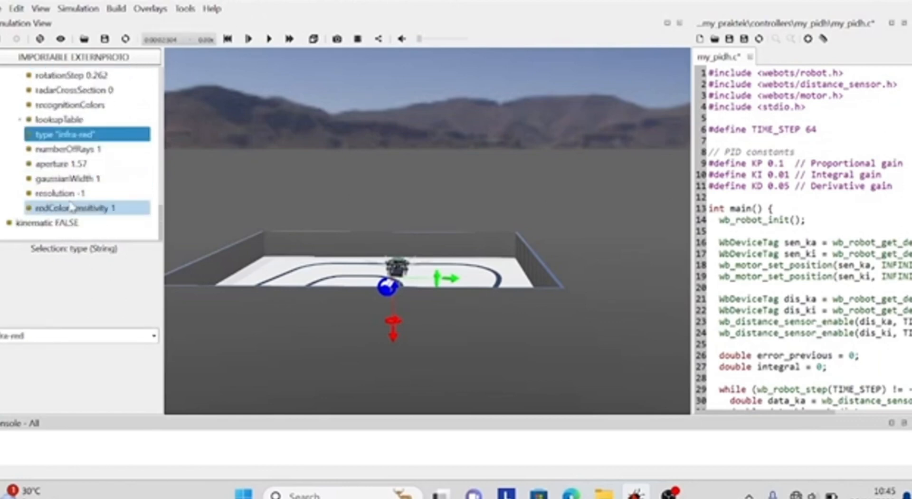
Select the rotation field of the sen_ki sensor, examine the robot up close in the arena, and collapse the sensor node
scroll(68, 164, up, 5)
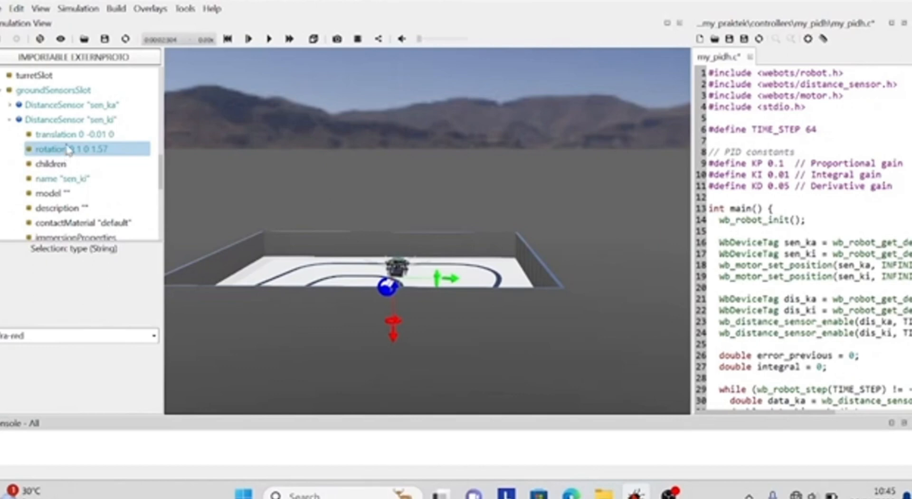
click(69, 150)
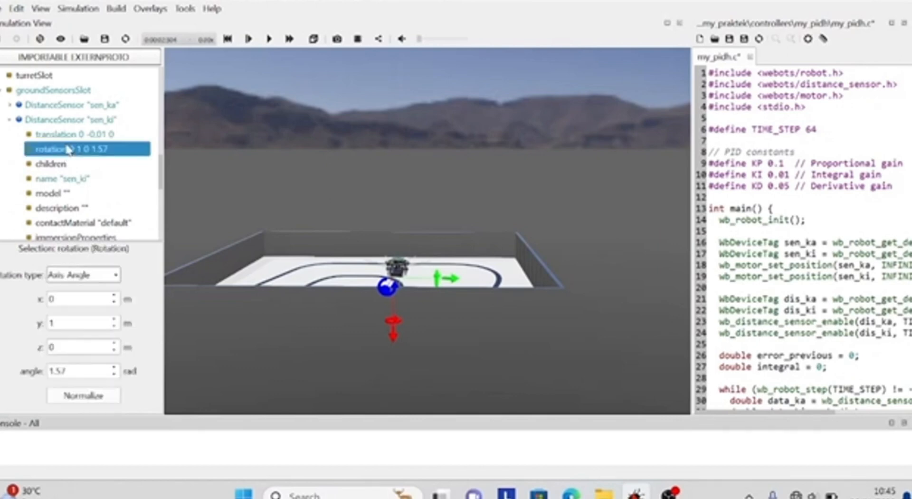
click(430, 253)
scroll(429, 256, up, 3)
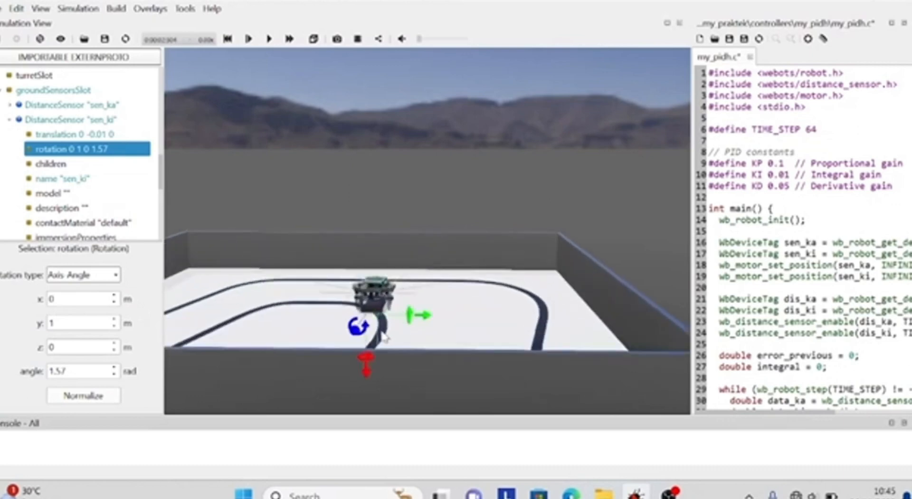
drag(422, 341, 428, 348)
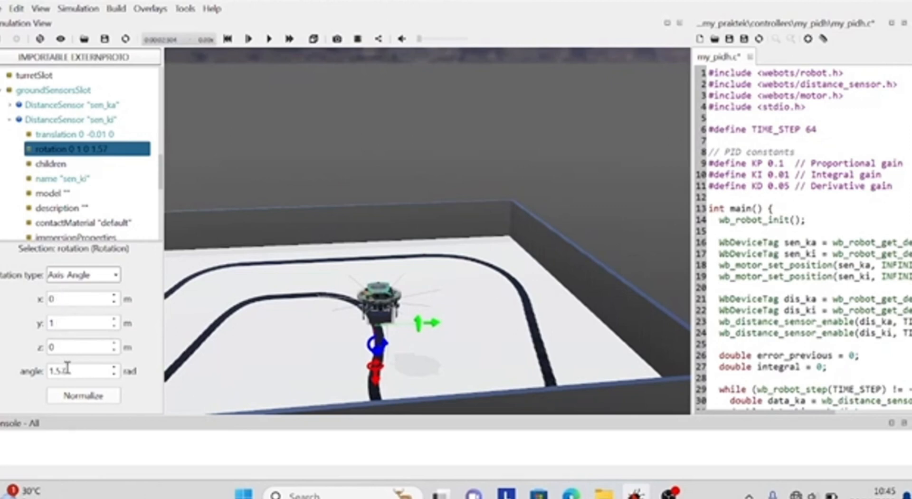
click(9, 119)
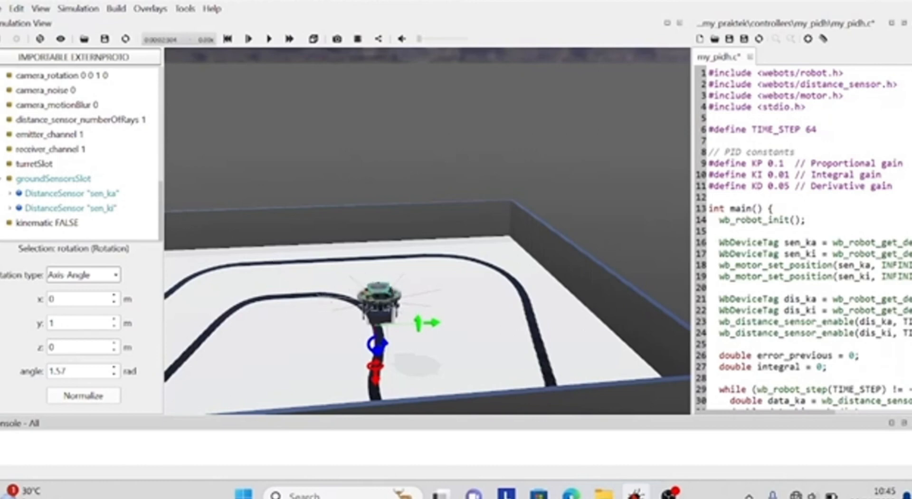
Look over the line track and examine the motor and IR sensor initialization in my_pidh.c
scroll(6, 183, up, 1)
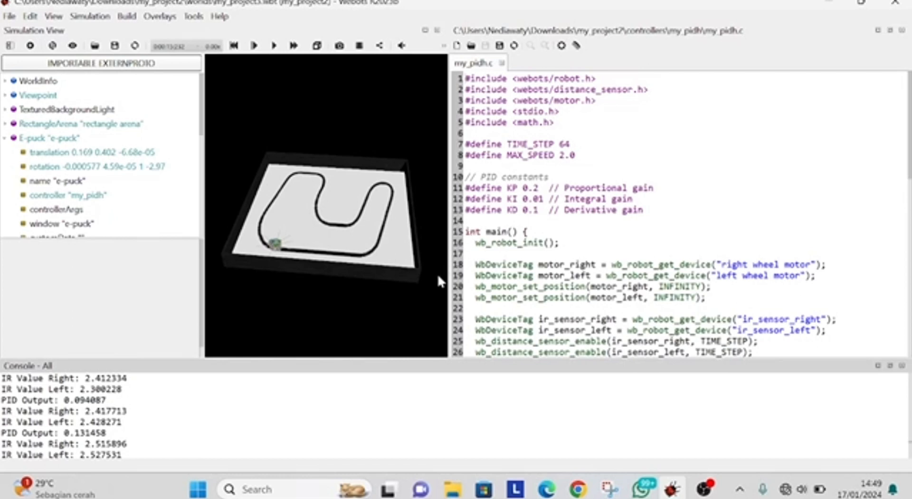
scroll(438, 277, down, 10)
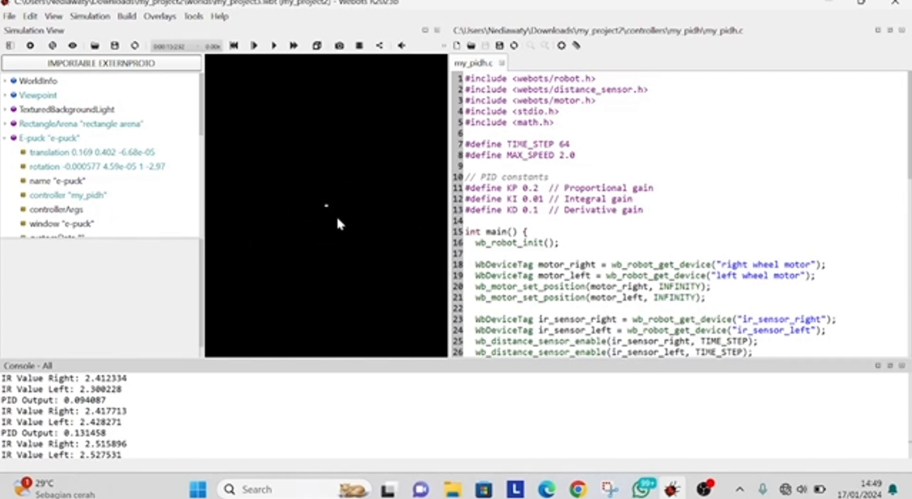
scroll(337, 215, up, 10)
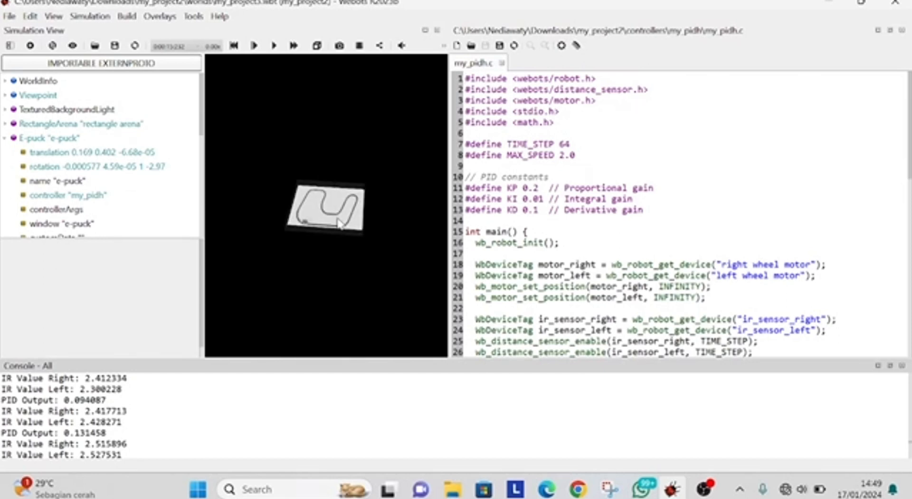
scroll(672, 312, down, 5)
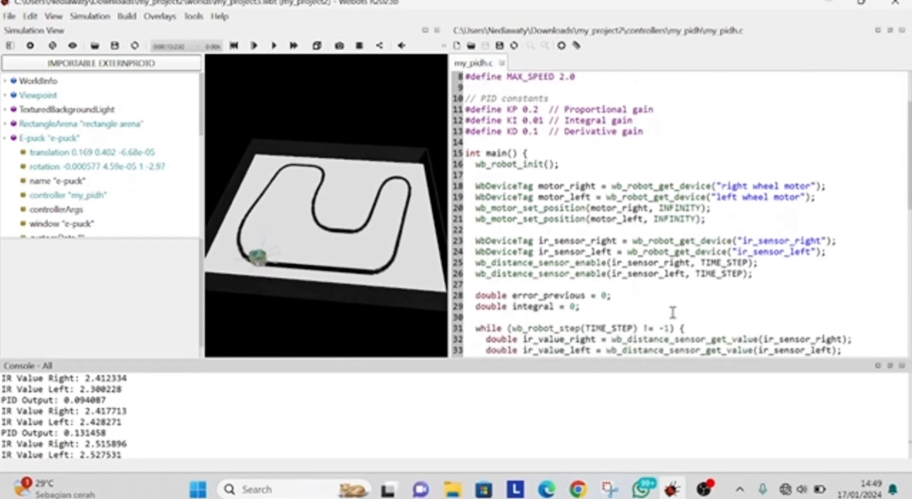
scroll(672, 313, down, 1)
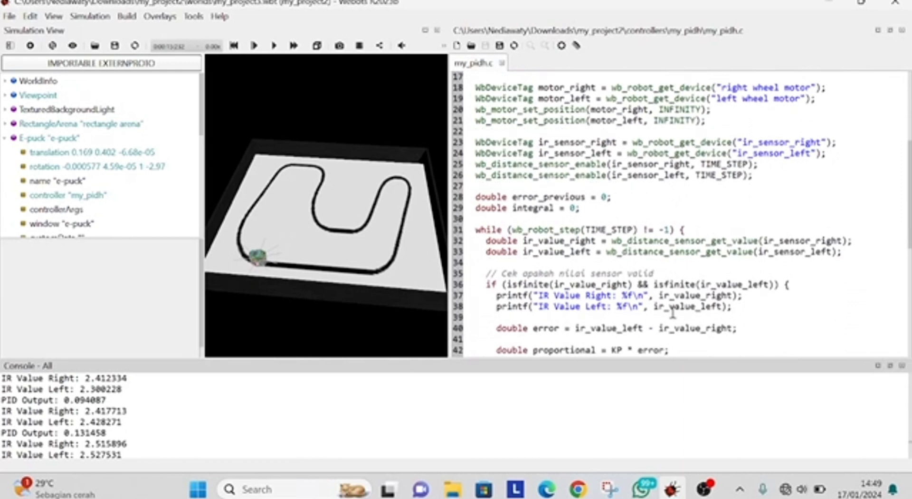
scroll(672, 312, down, 1)
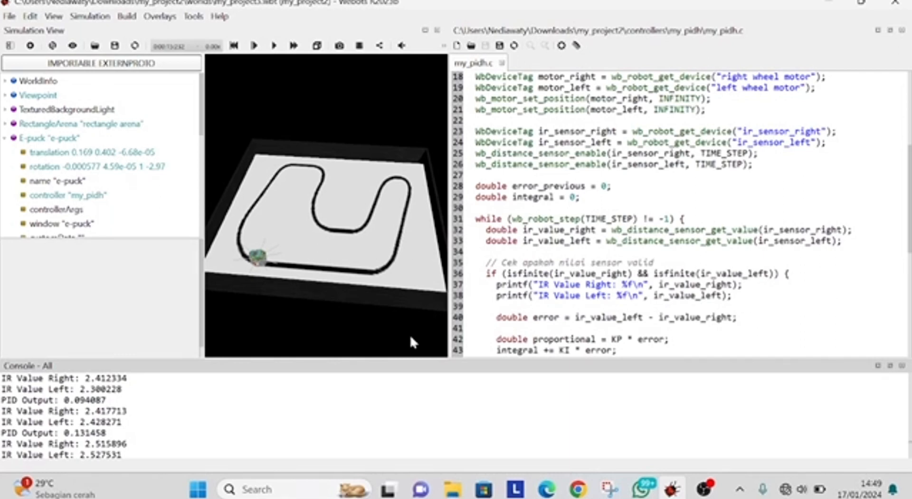
Examine the PID calculation and motor velocity commands through the end of my_pidh.c
scroll(410, 337, down, 6)
scroll(411, 337, up, 7)
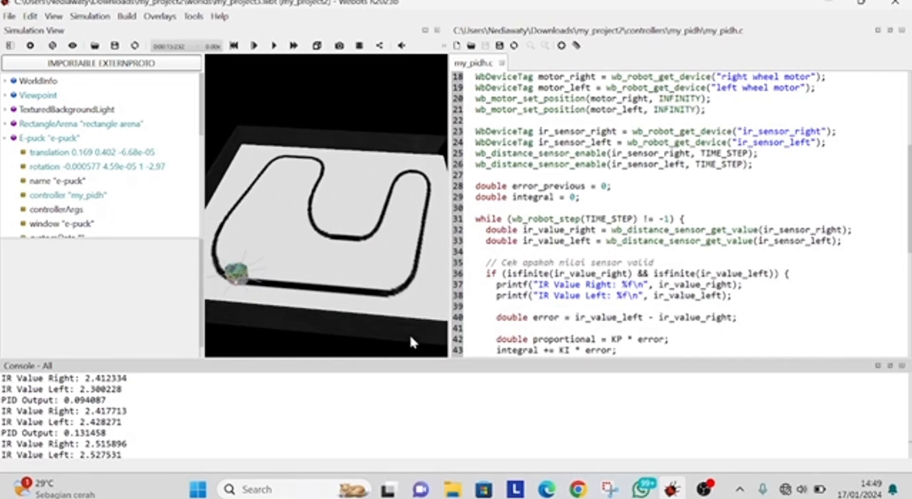
scroll(506, 320, down, 1)
scroll(505, 320, down, 5)
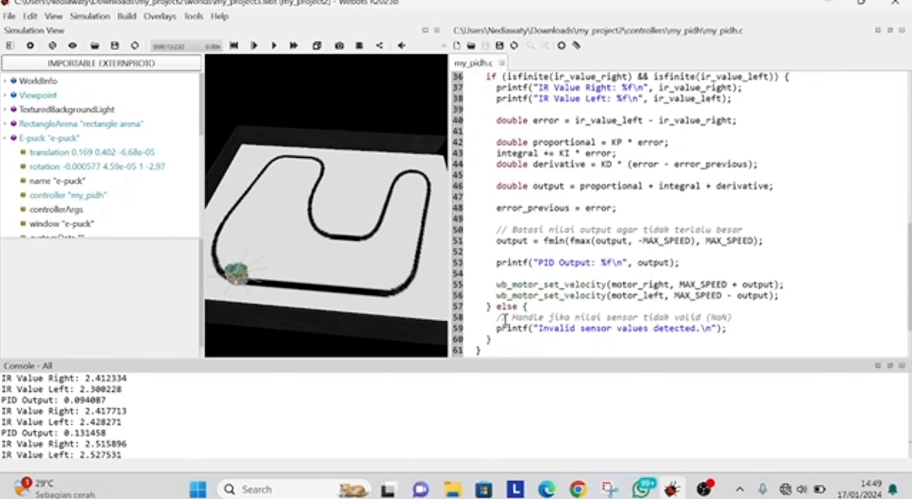
scroll(505, 320, down, 2)
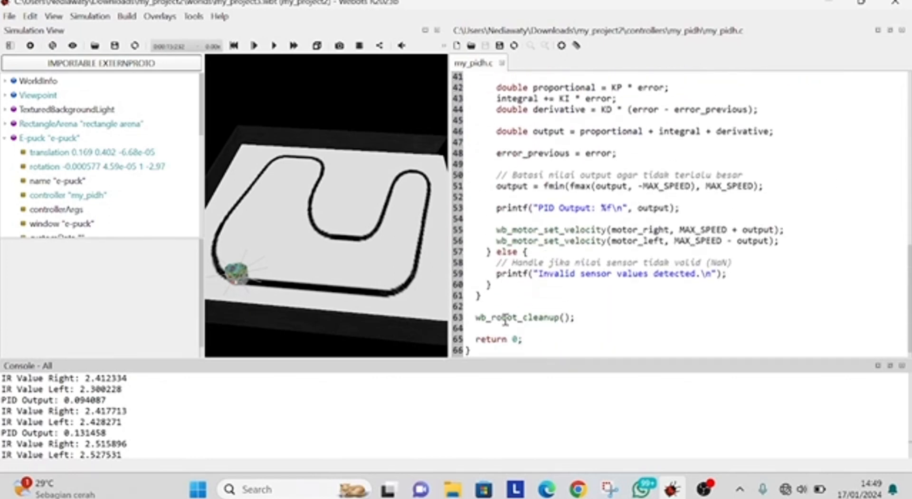
scroll(506, 319, down, 1)
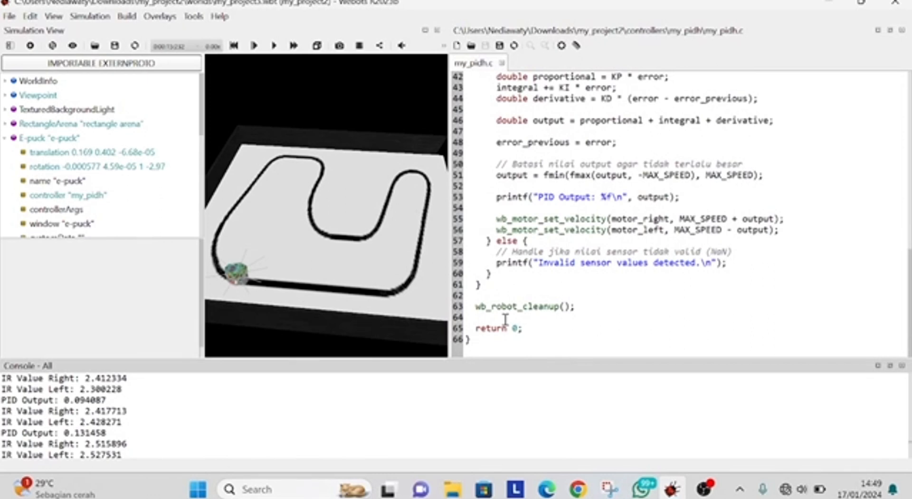
scroll(505, 320, up, 2)
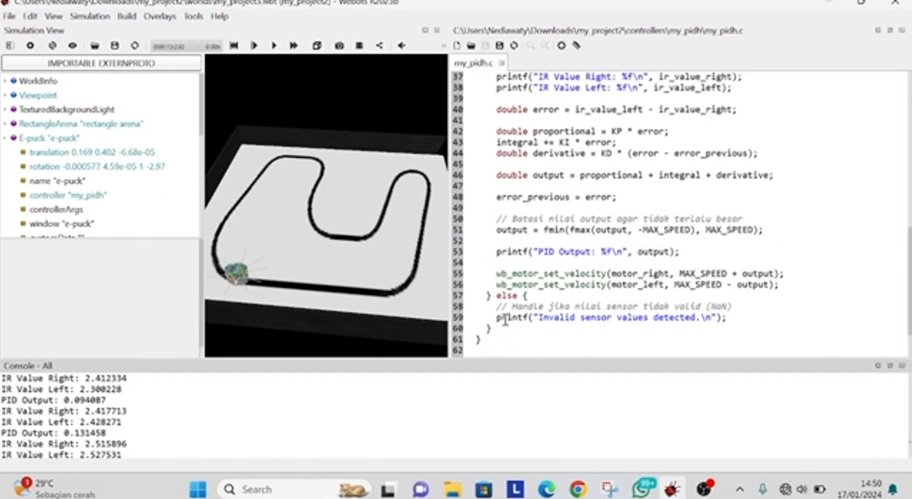
scroll(505, 320, down, 1)
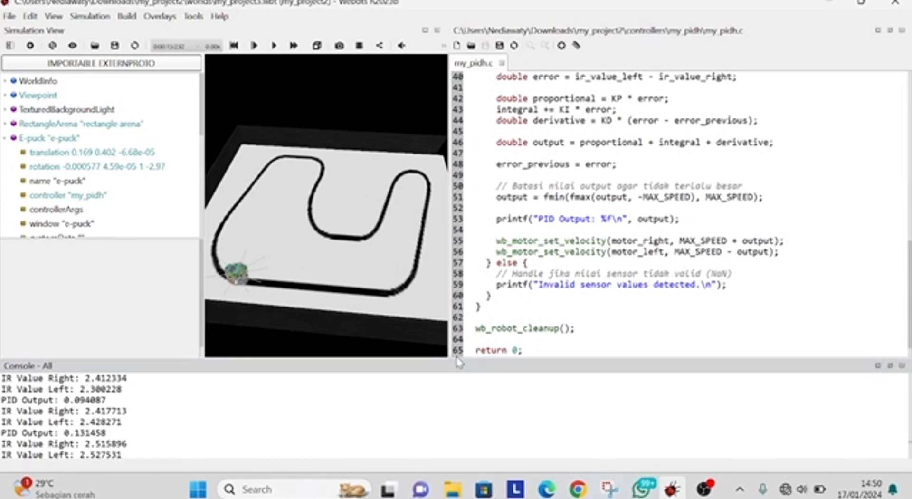
Shrink the console to enlarge the simulation view and run the line-following simulation
drag(456, 359, 454, 378)
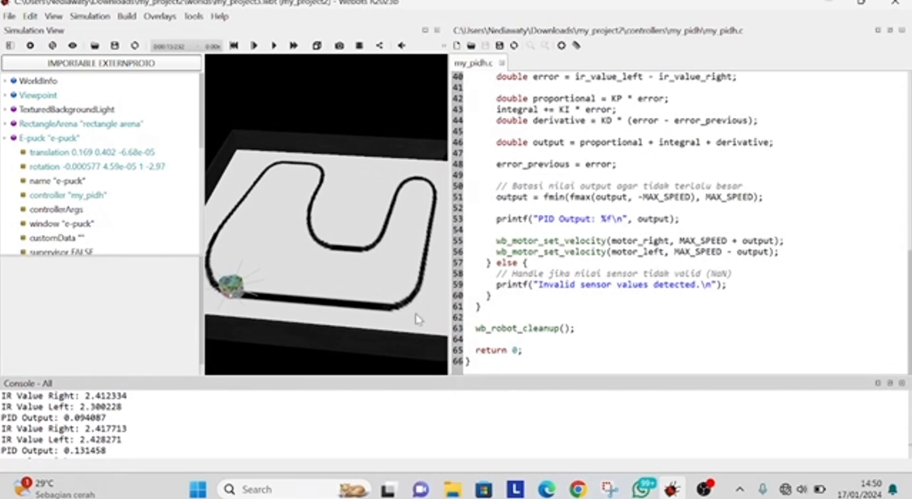
click(274, 46)
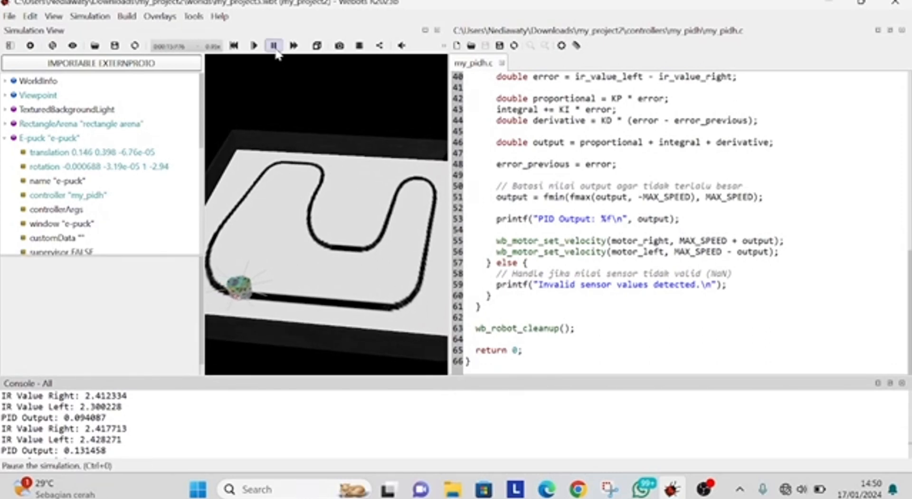